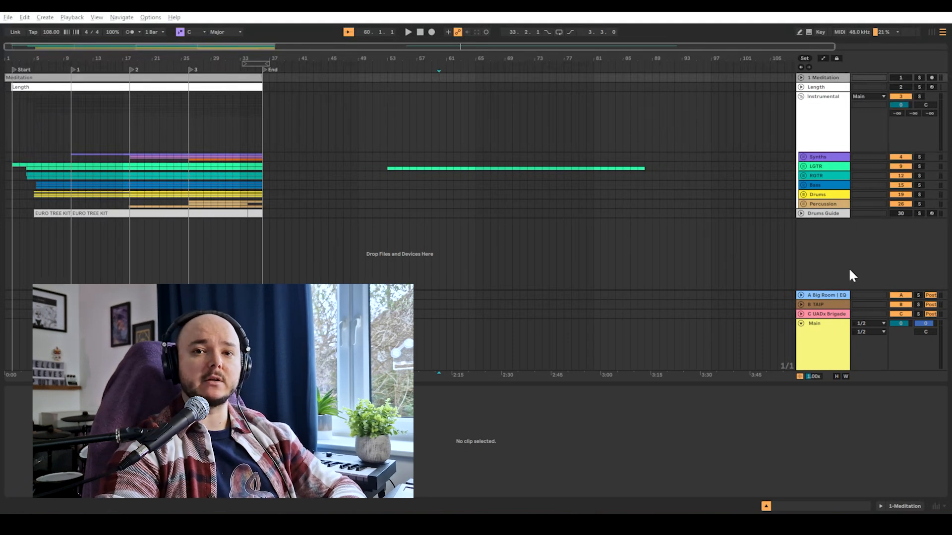
Unfold the Drums Guide and 1 Meditation tracks in the arrangement
click(800, 213)
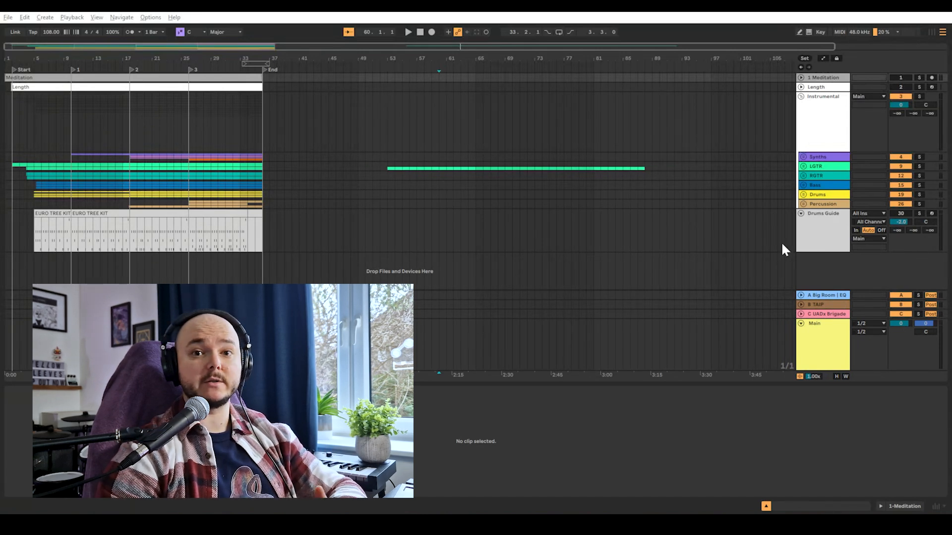
click(801, 78)
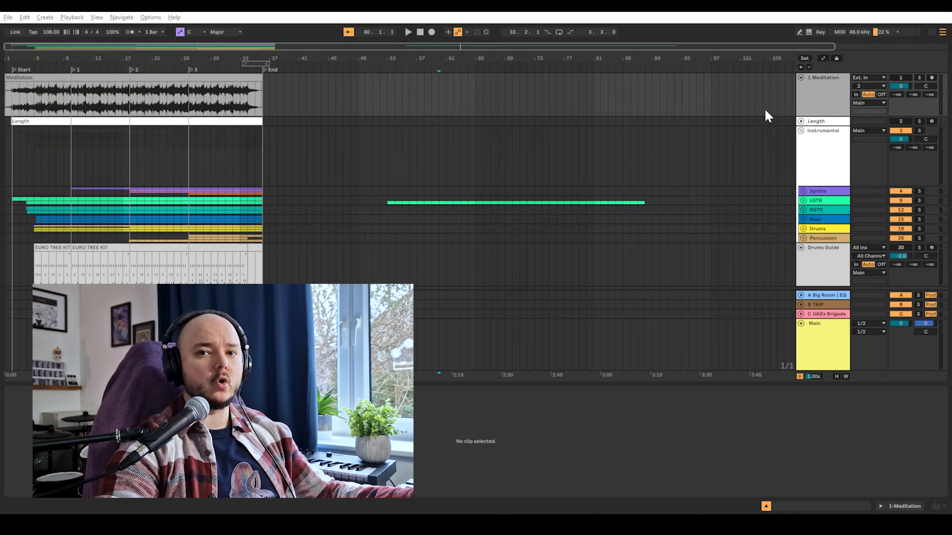
click(299, 158)
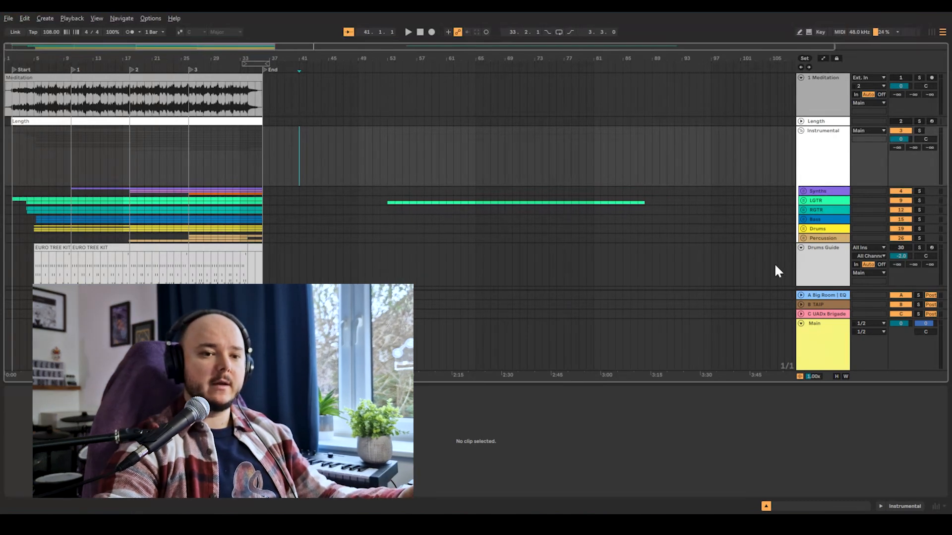
Unfold the Drums group and play the soloed Kicks group from where the drums enter
click(803, 228)
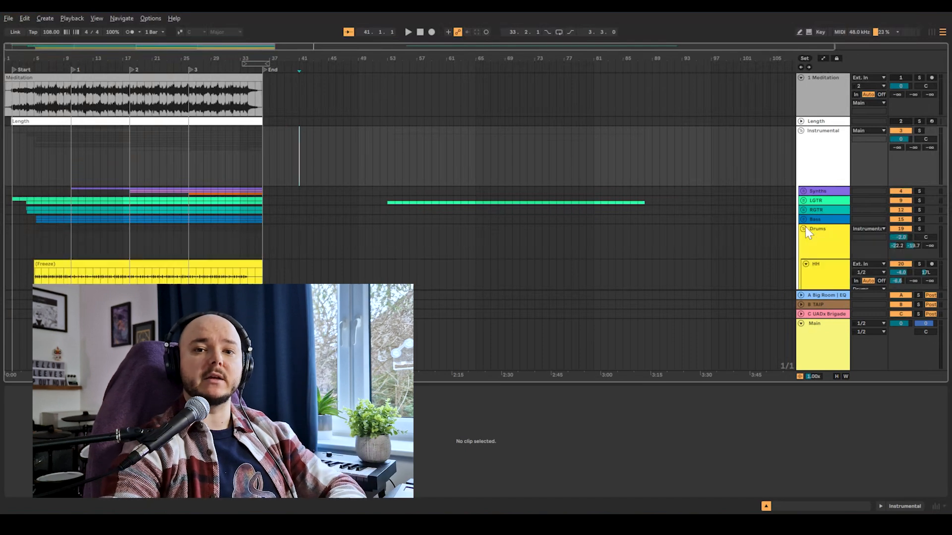
scroll(260, 198, down, 2)
scroll(260, 198, down, 10)
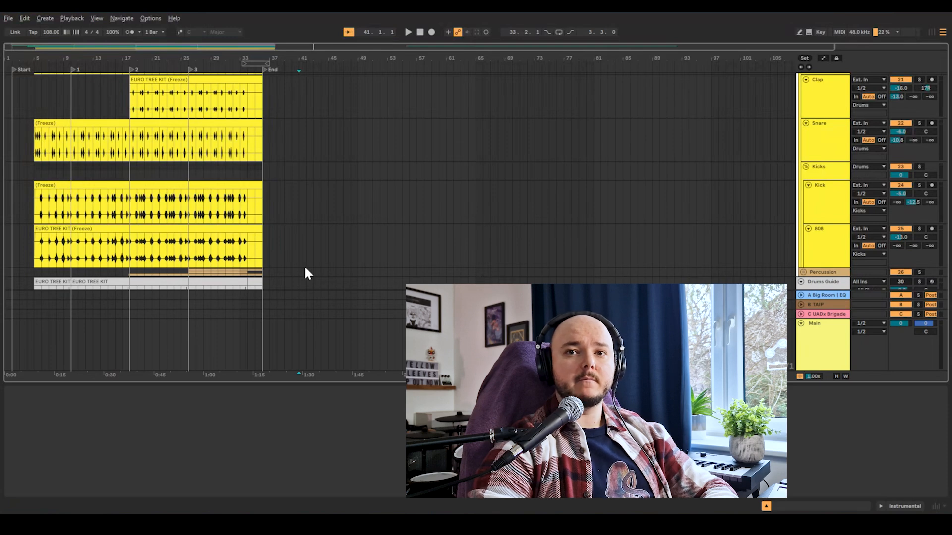
click(830, 217)
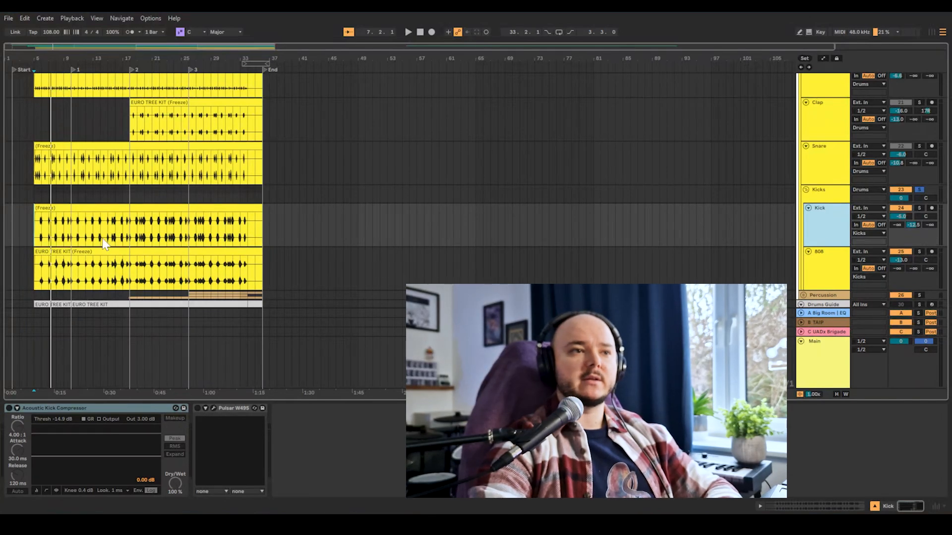
key(space)
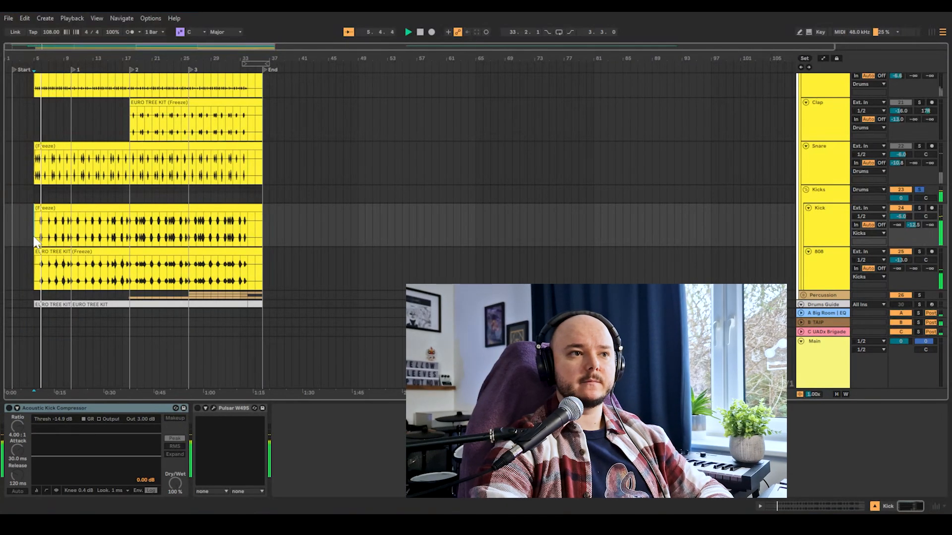
Turn on the UADx Pultec EQP-1A EQ on the 808 track and open its plug-in window
click(830, 269)
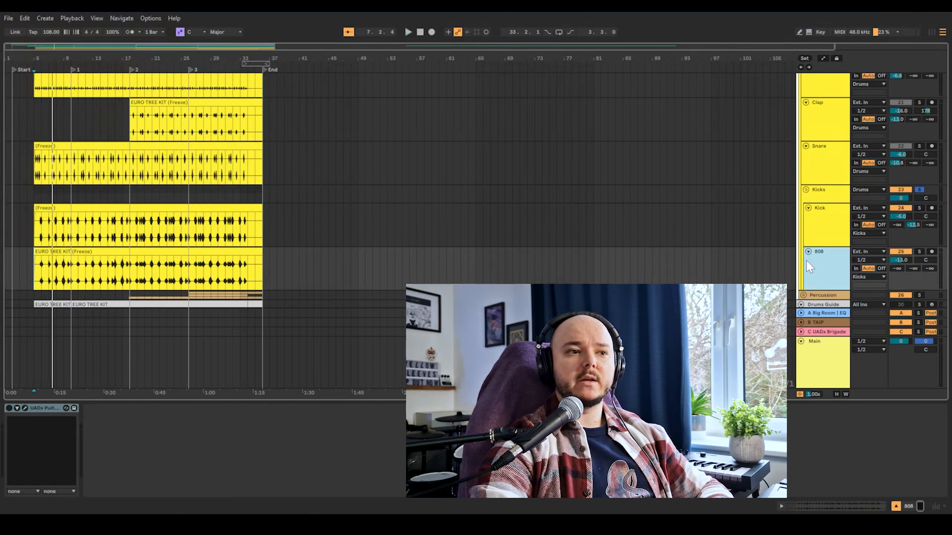
click(10, 410)
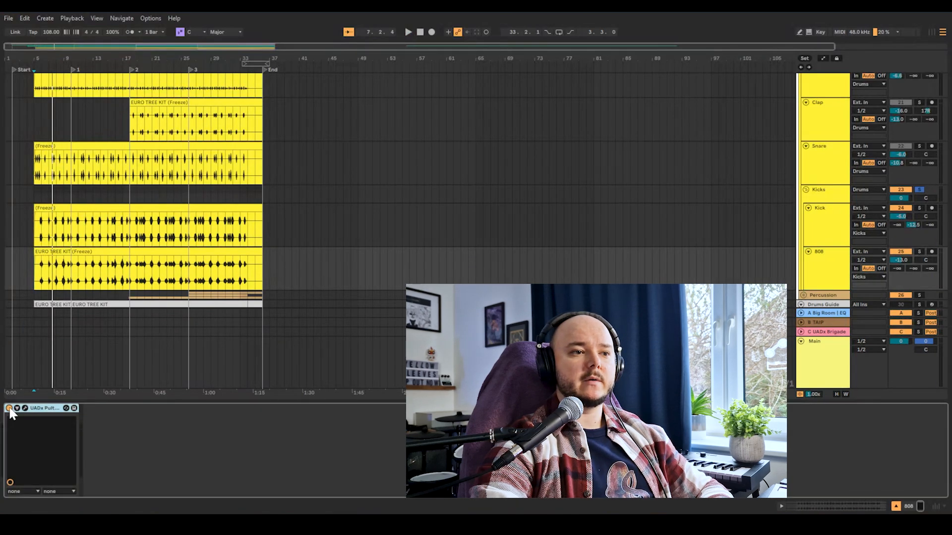
click(25, 408)
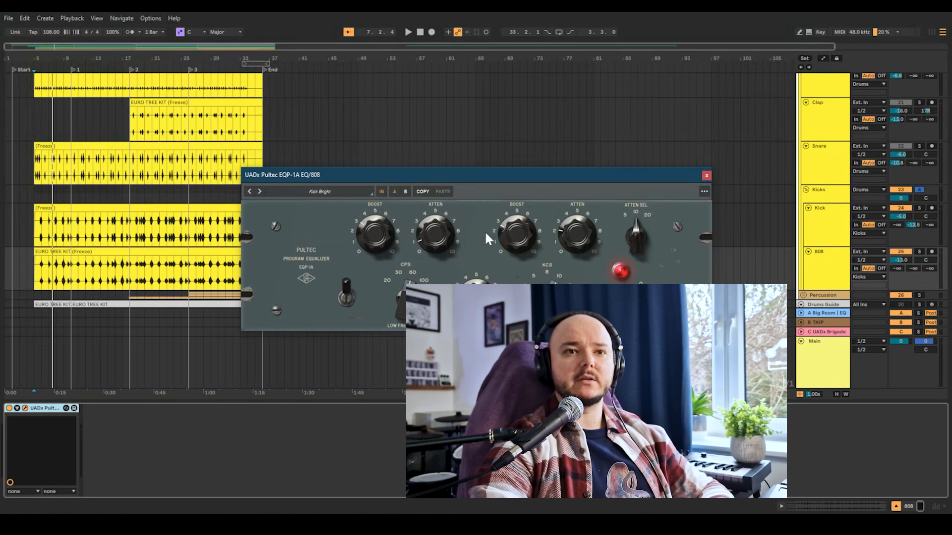
Play the 808 from bar 6 and compare its sound with the Pultec EQ bypassed and active
click(43, 282)
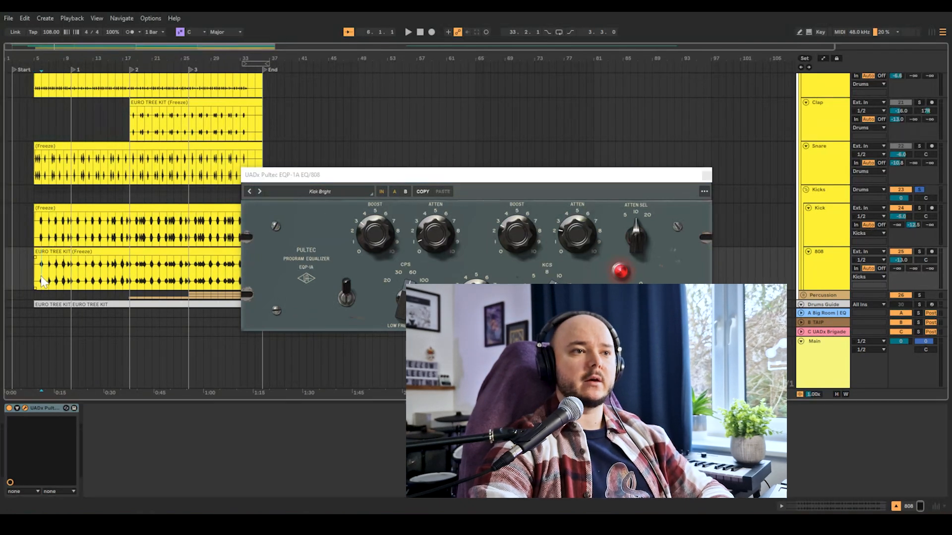
click(9, 408)
key(space)
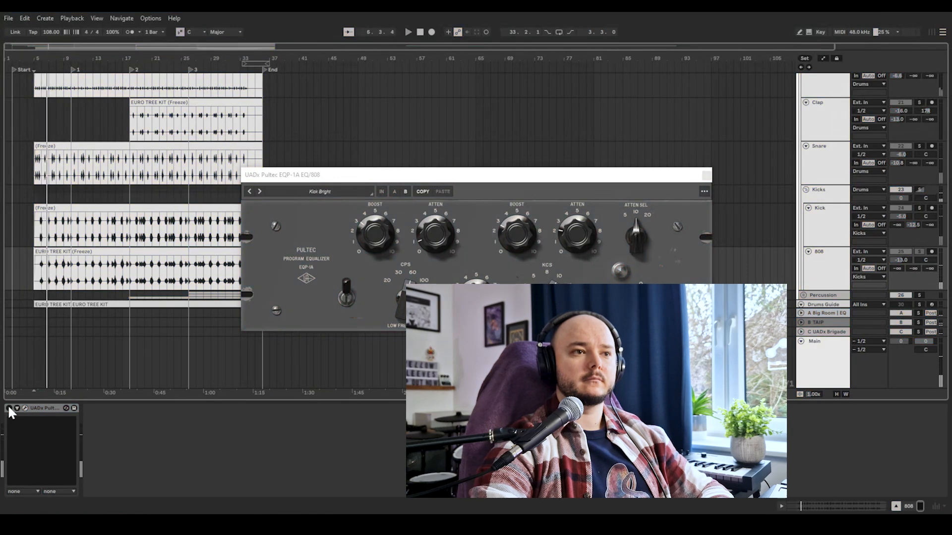
click(9, 408)
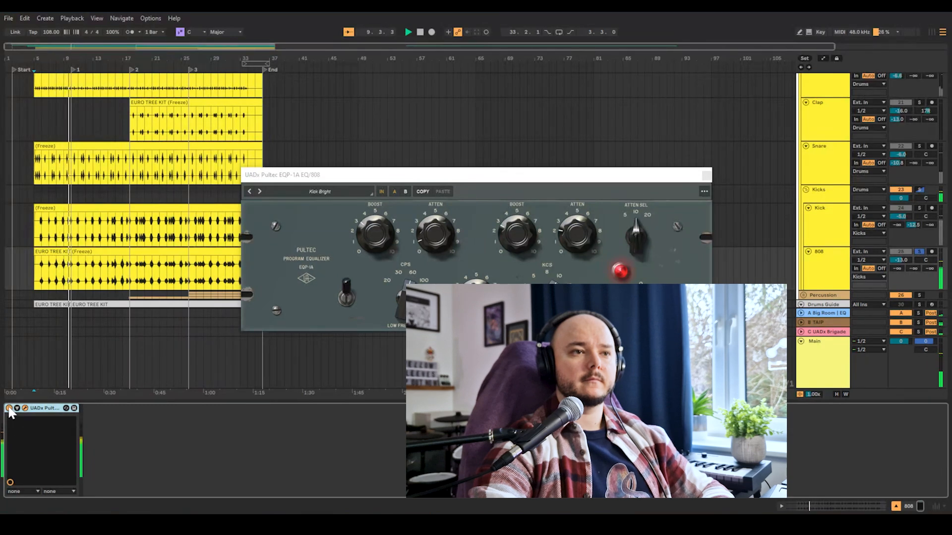
Turn on the Acoustic Kick Compressor on the Kick track and compare the playing kick with it off and on
key(Up)
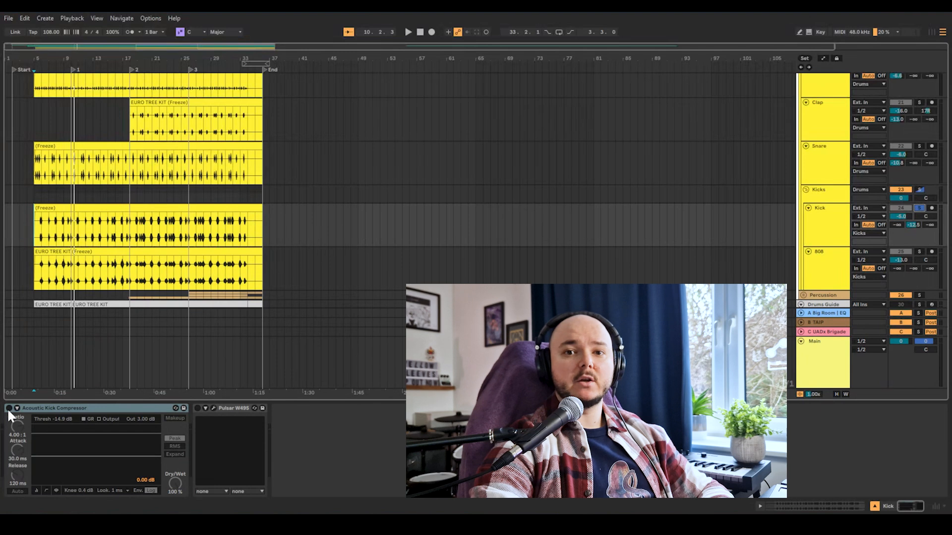
click(8, 409)
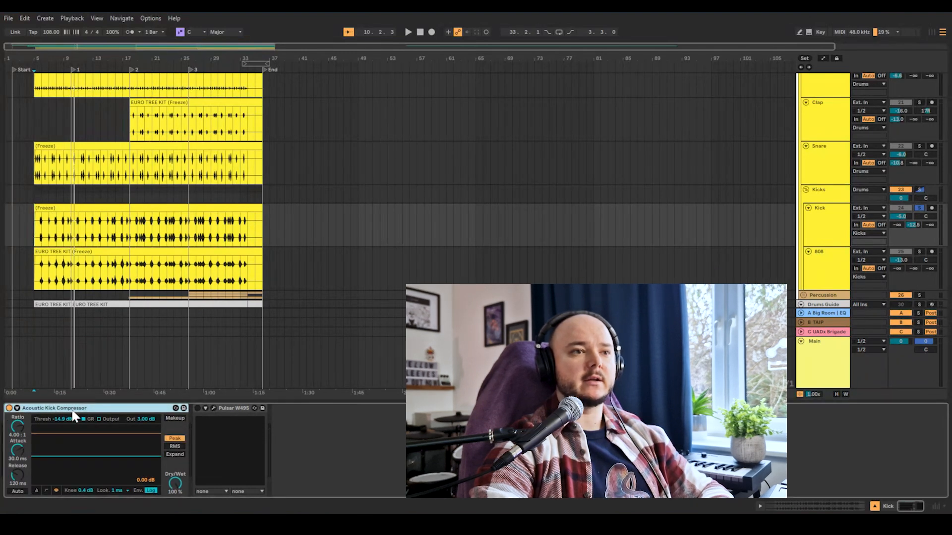
click(40, 224)
key(space)
click(8, 408)
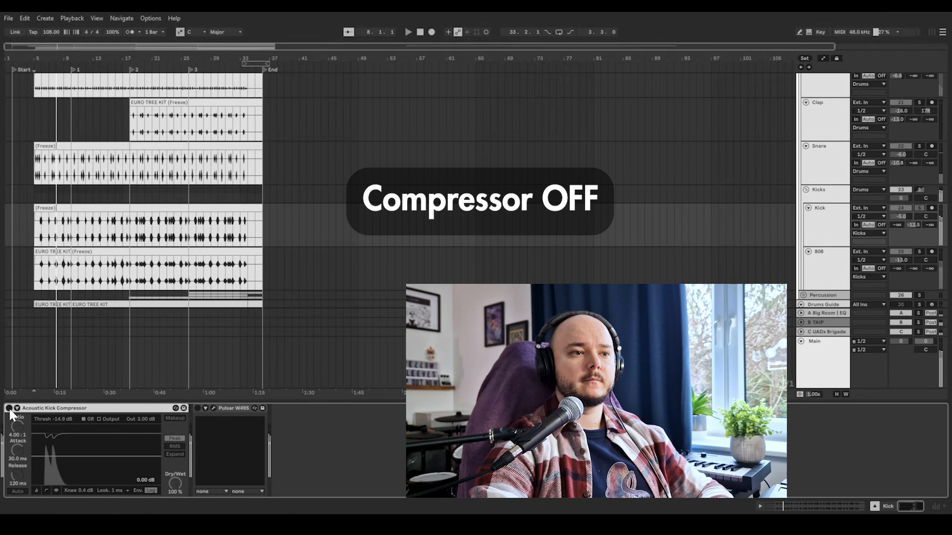
click(9, 408)
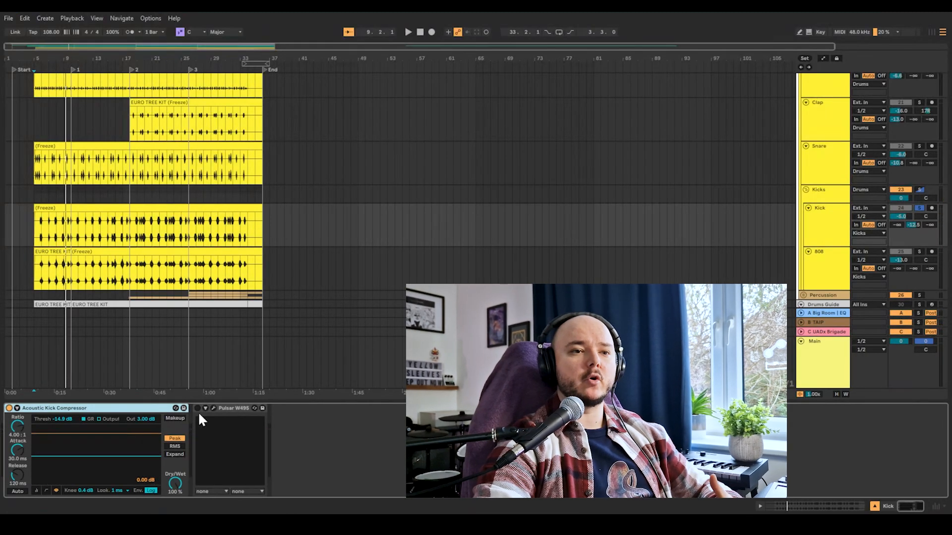
Turn on the Pulsar W495 EQ on the Kick track, compare the kick with it off and on, and inspect its bands
click(198, 410)
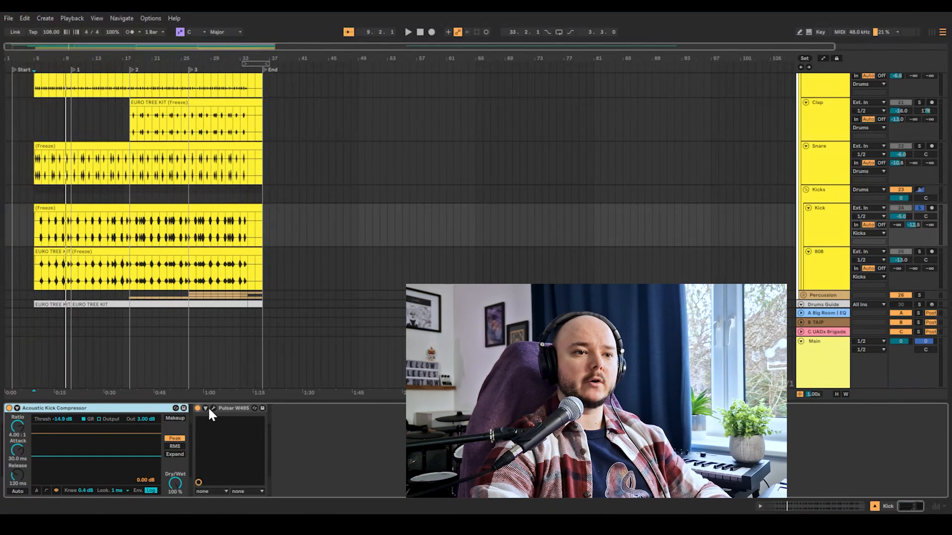
drag(251, 91, 336, 91)
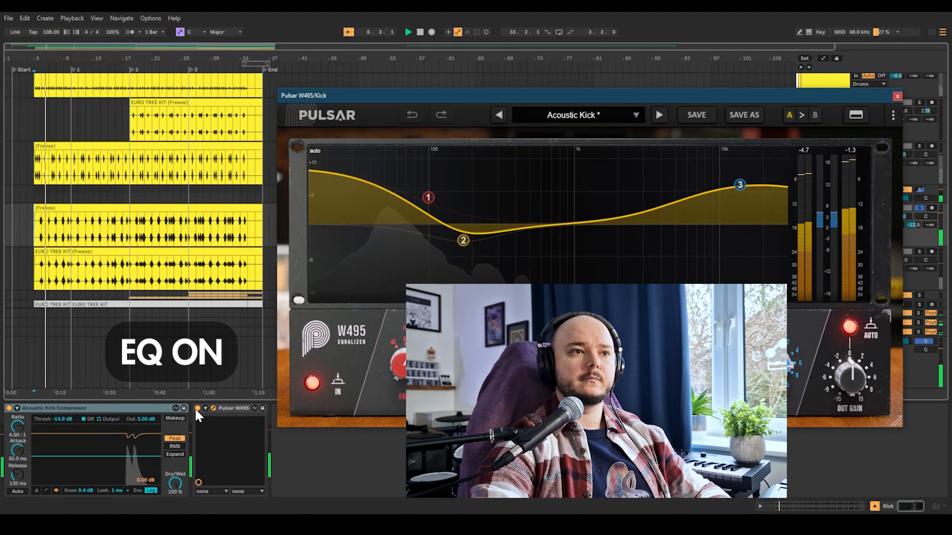
click(197, 408)
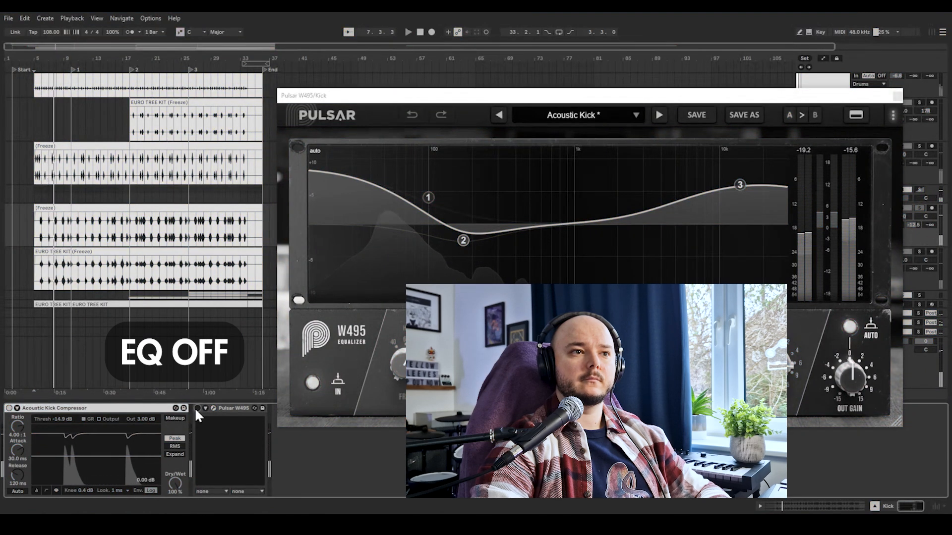
click(197, 409)
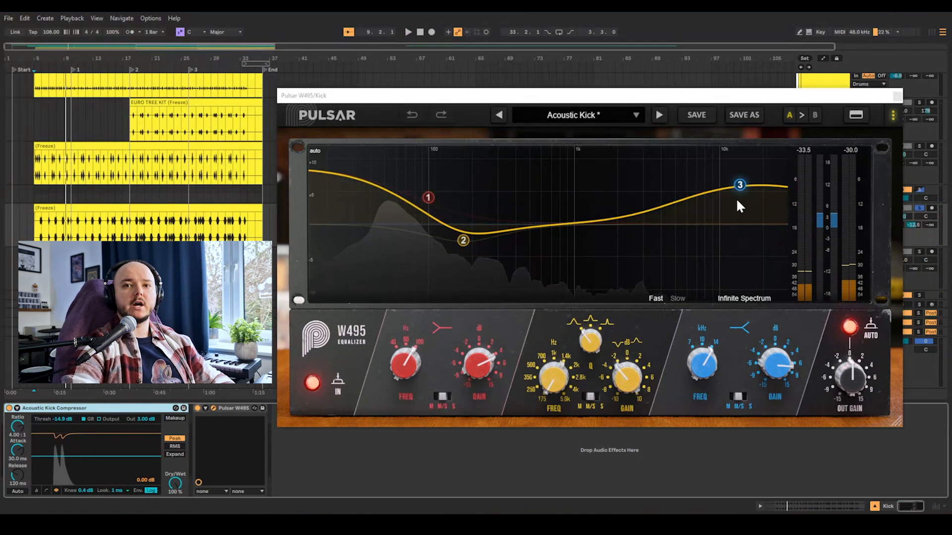
mouse_move(743, 206)
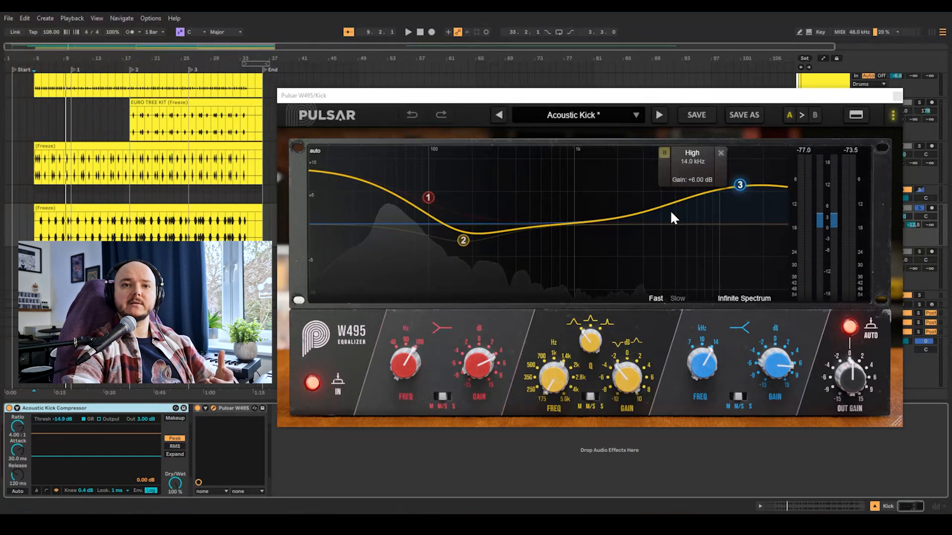
mouse_move(463, 242)
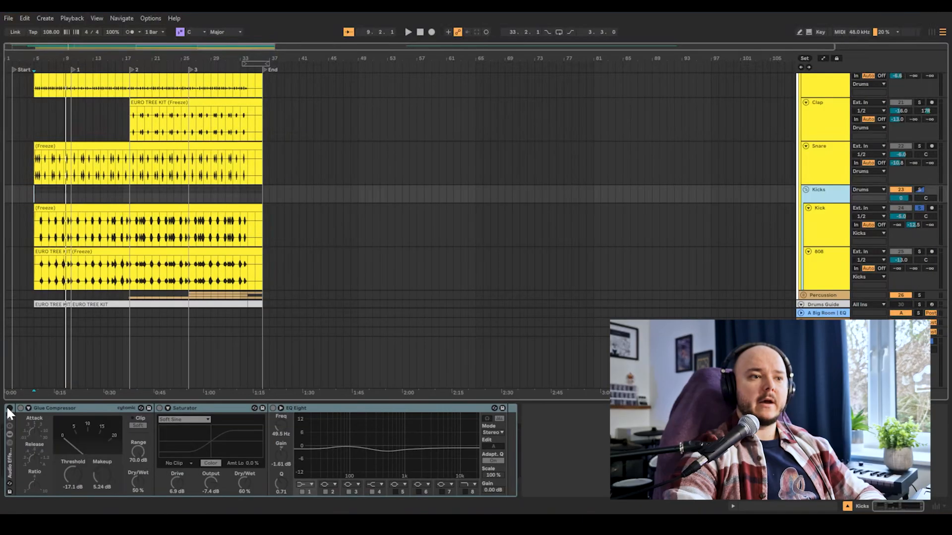
Switch off the Glue Compressor, Saturator and EQ Eight in the Kicks group's effect rack
click(7, 405)
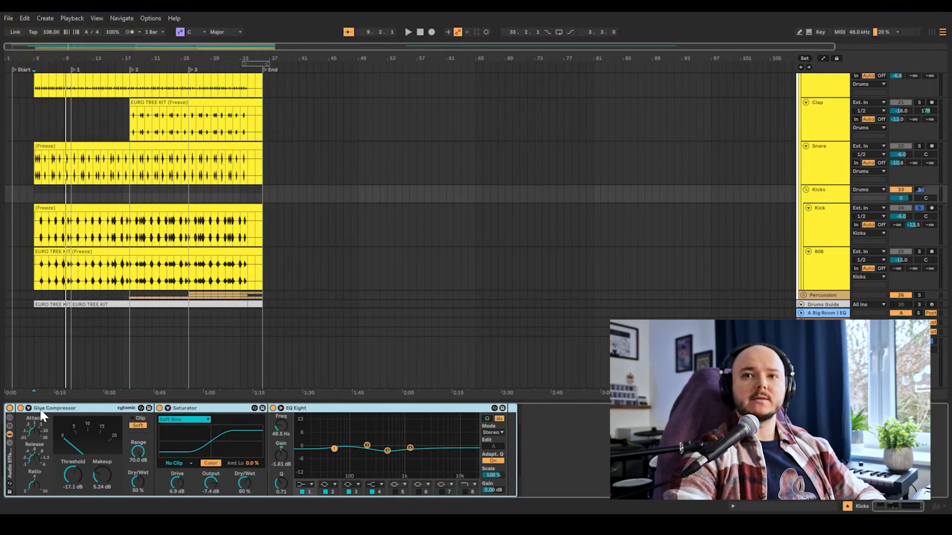
click(20, 408)
click(159, 408)
click(273, 408)
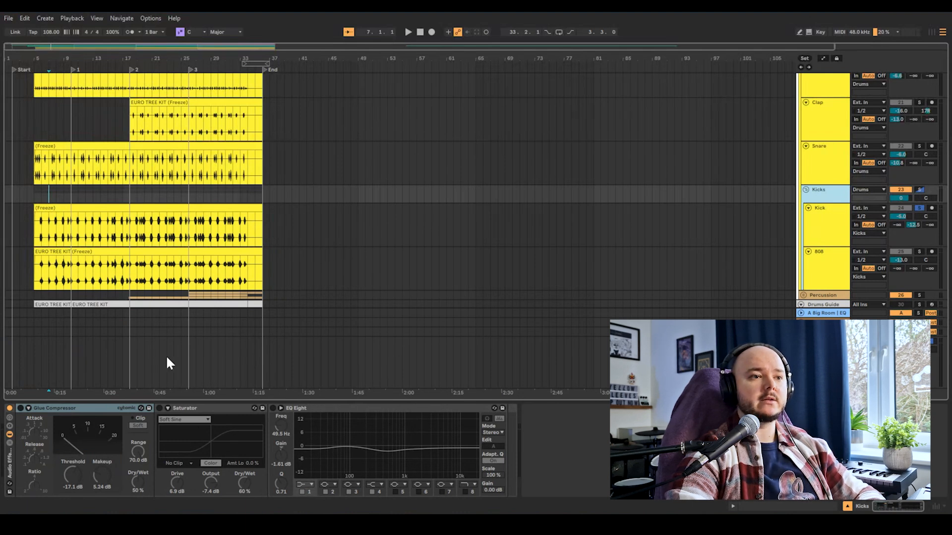
Turn on the Kicks group's Glue Compressor and compare the playback from bar 8 with it off and on
click(25, 419)
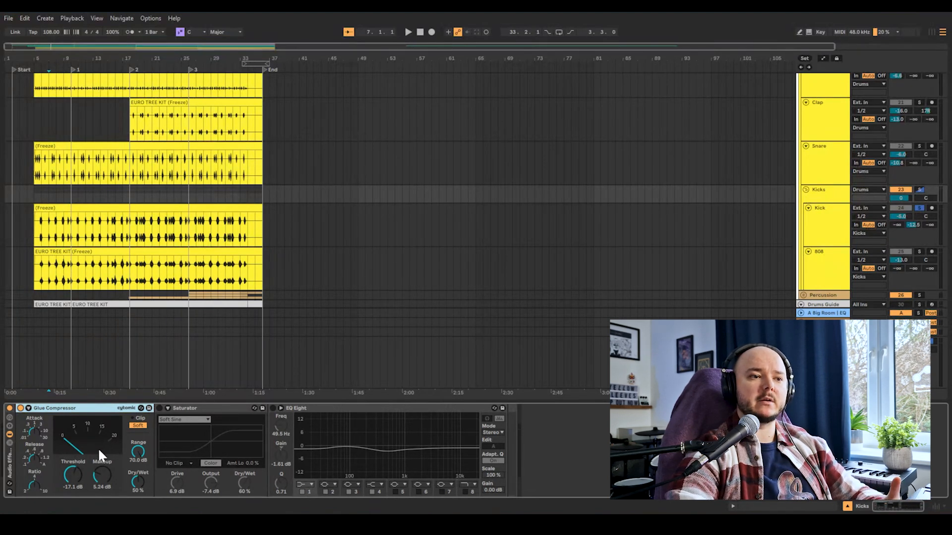
click(55, 232)
key(space)
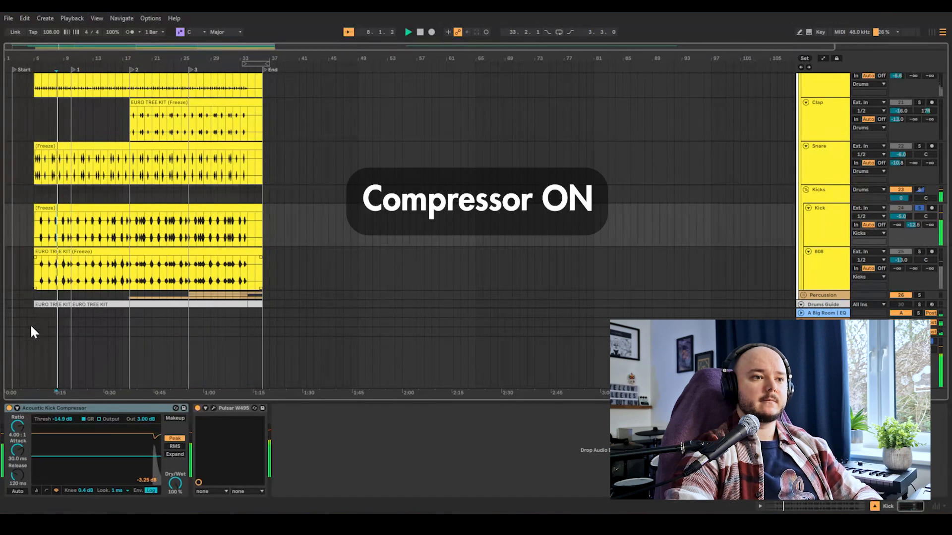
click(61, 198)
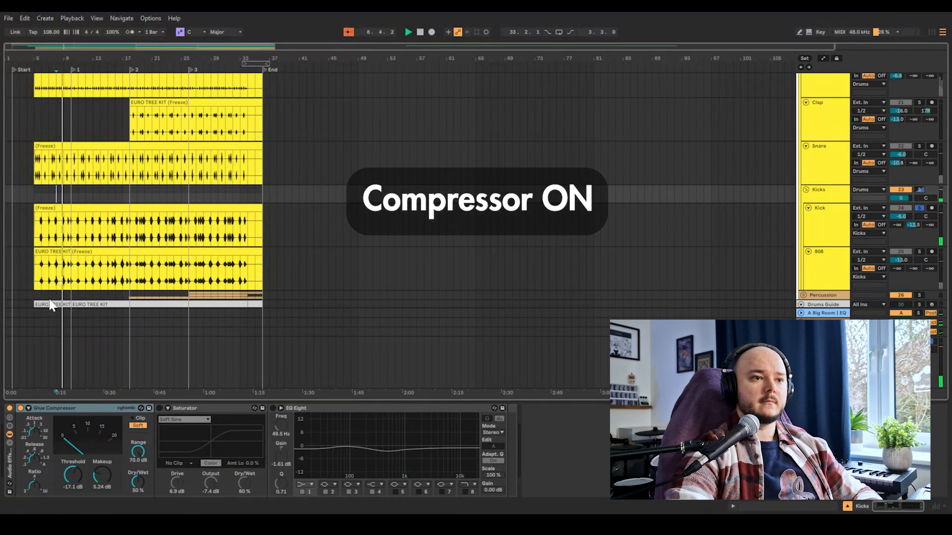
click(21, 408)
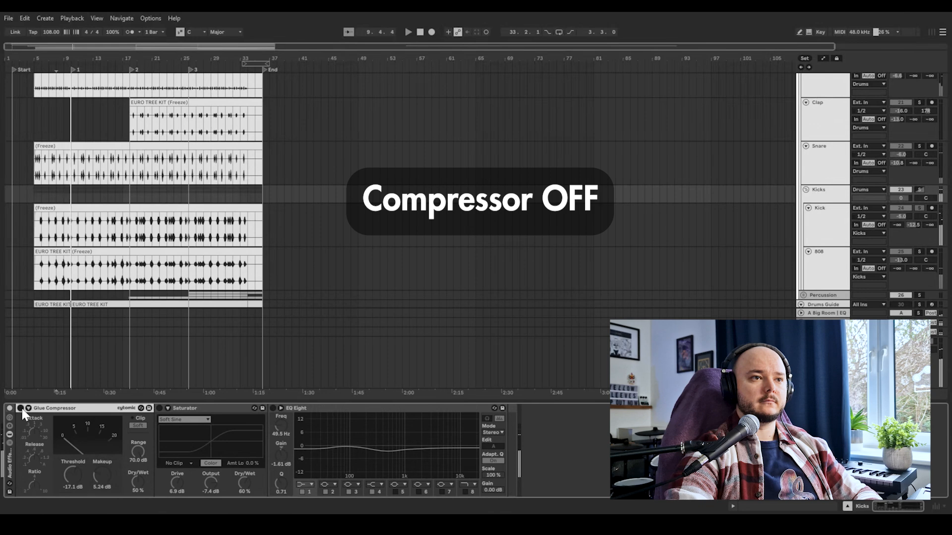
click(21, 408)
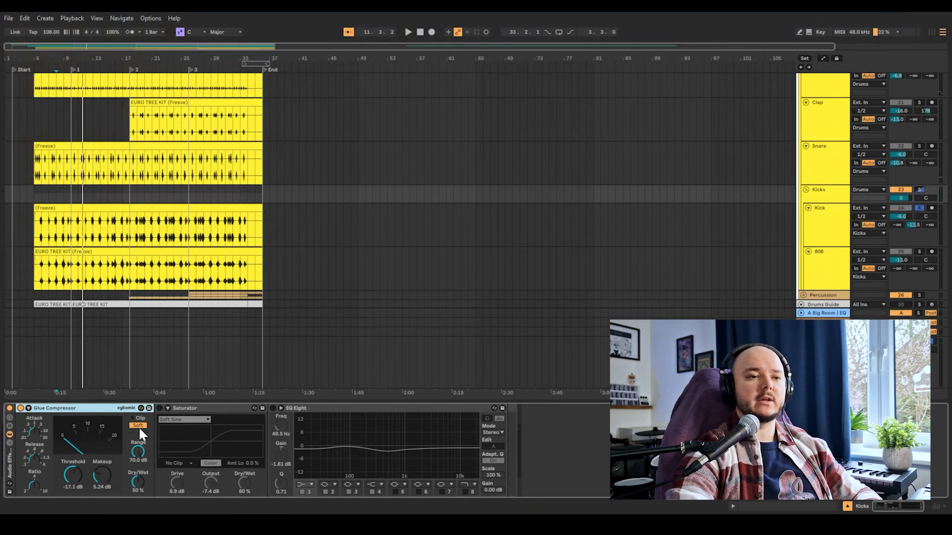
Turn on the Kicks group's Saturator and compare the playing kicks with it off and on
click(159, 408)
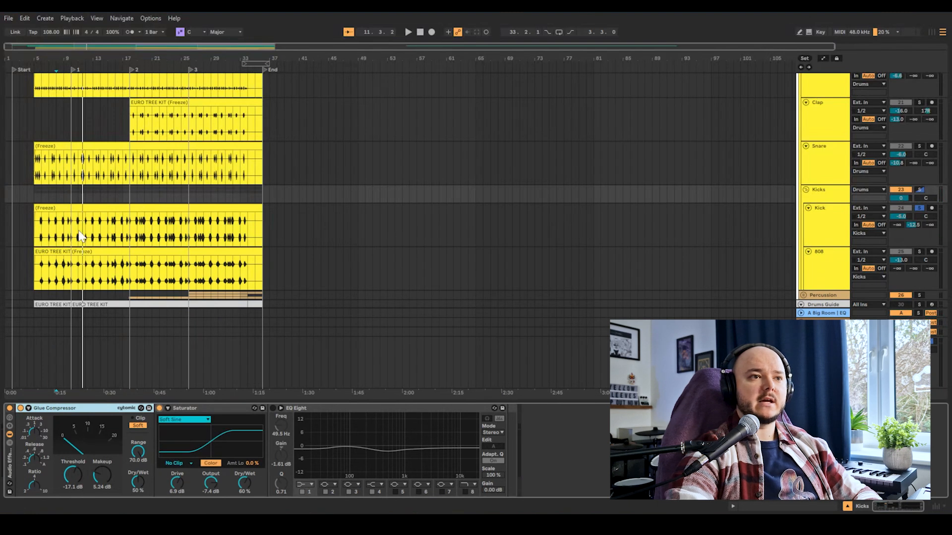
key(space)
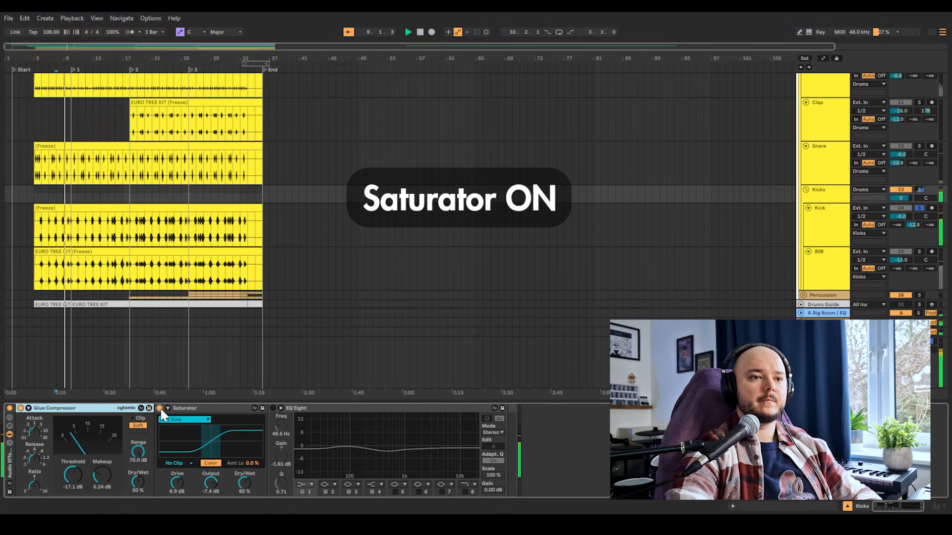
click(159, 408)
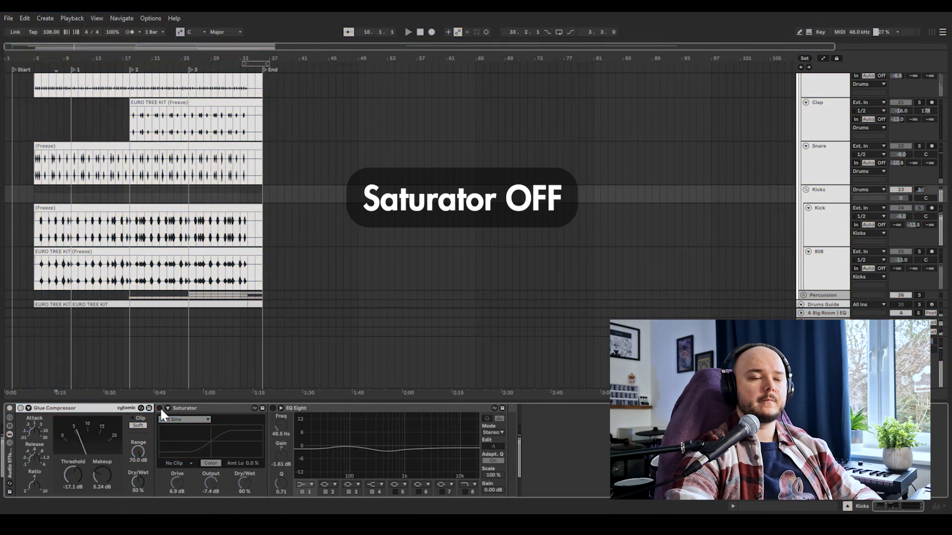
click(159, 408)
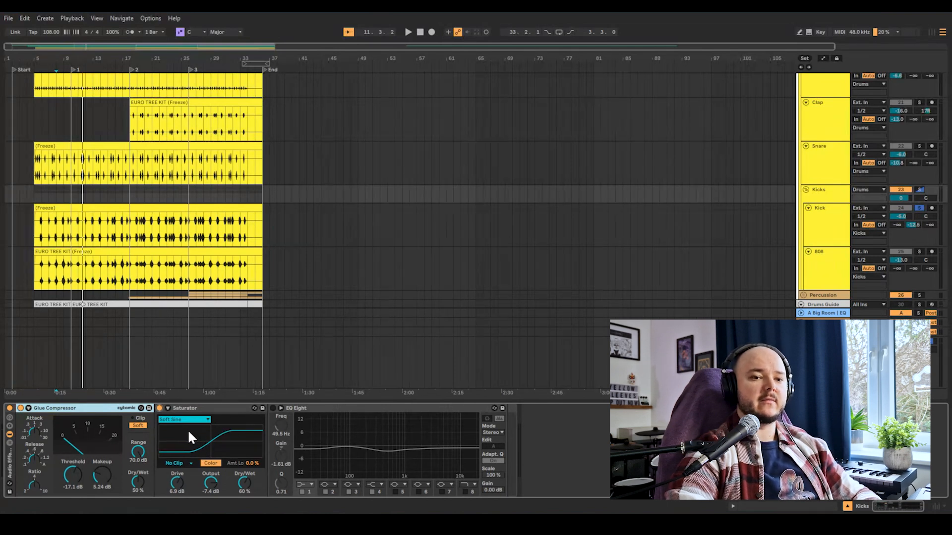
Turn on the Kicks group's EQ Eight and compare the playback from bar 8 with it off and on
click(273, 408)
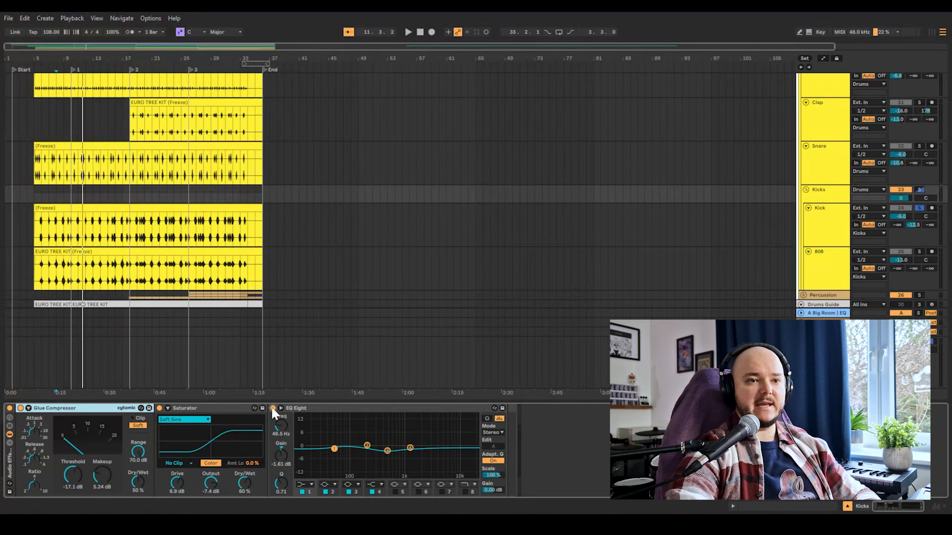
key(space)
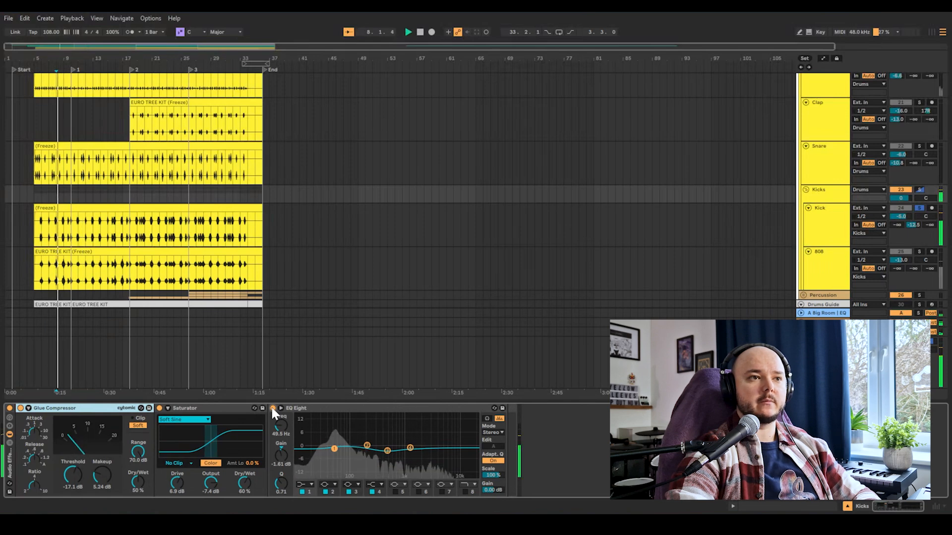
click(272, 408)
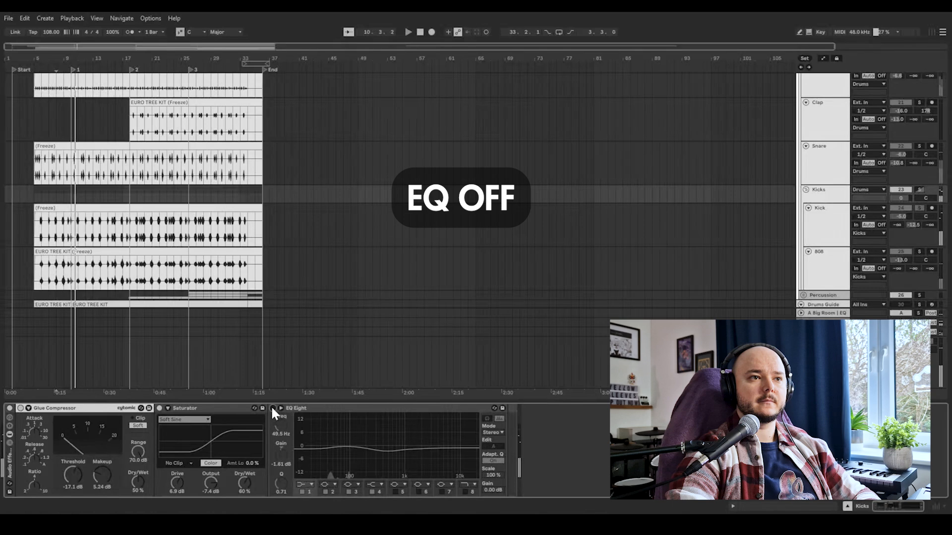
click(273, 408)
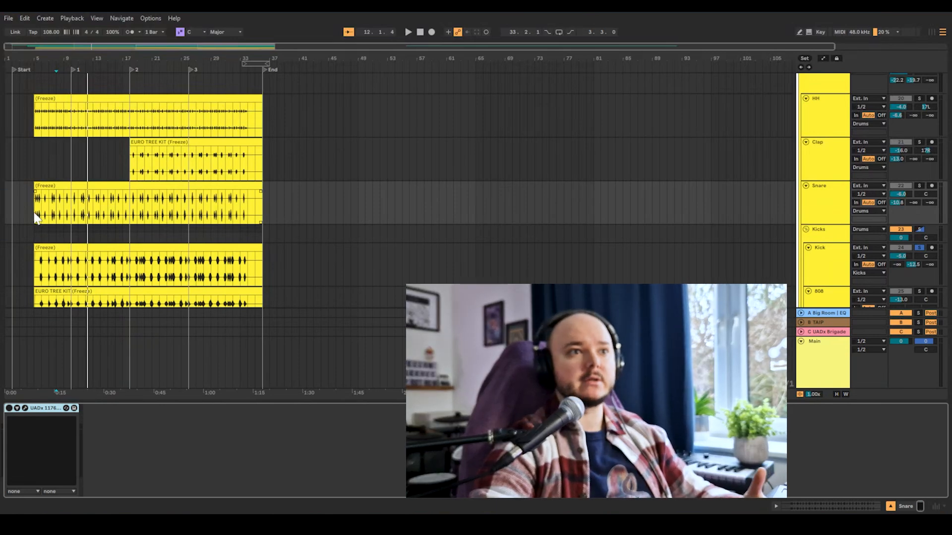
Solo the Snare track and play it from bar 5 with its UADx 1176 compressor off
click(36, 218)
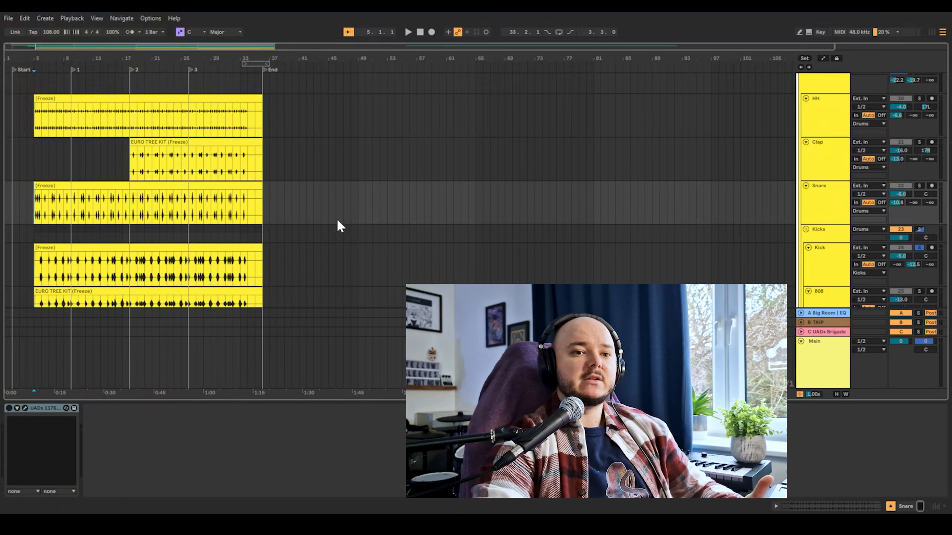
click(919, 185)
key(space)
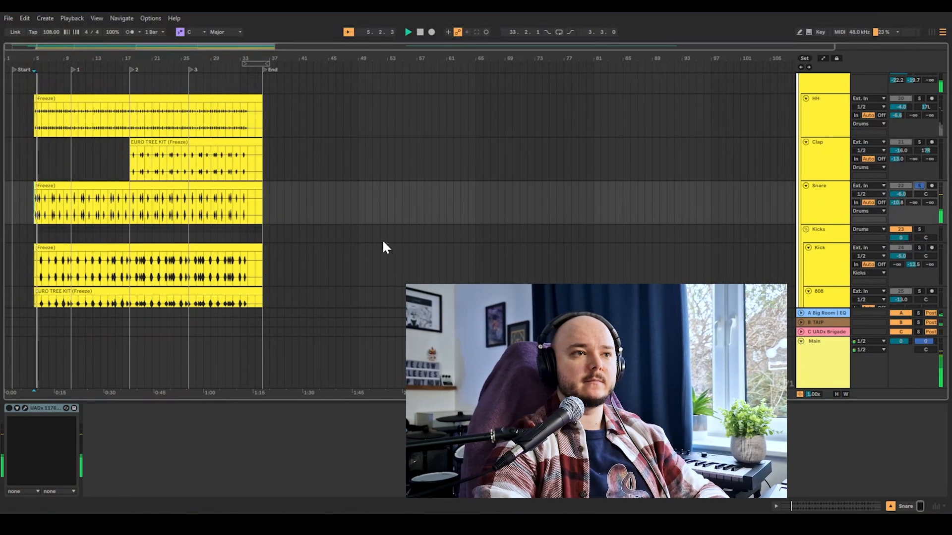
key(space)
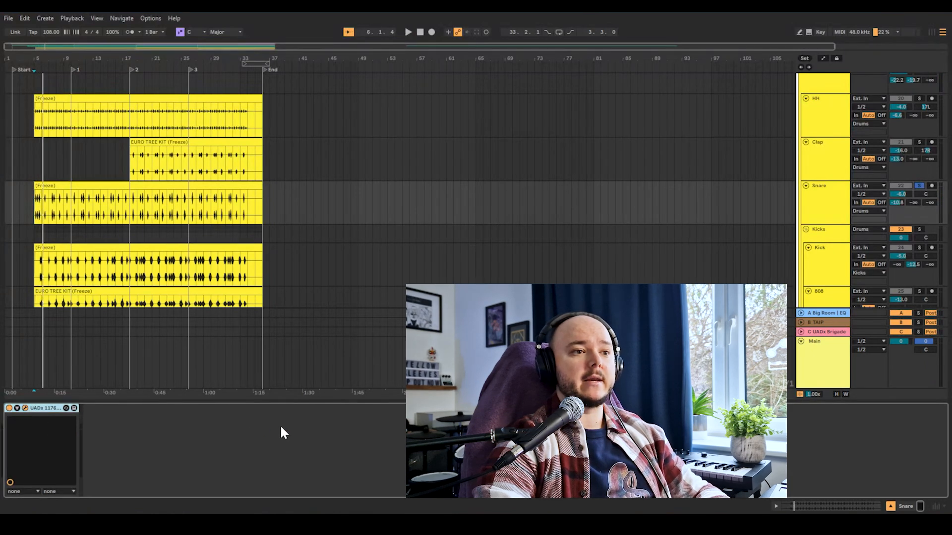
Show the Snare's UADx 1176LN compressor settings and compare the snare's playback with the compressor on and off
drag(488, 209, 580, 170)
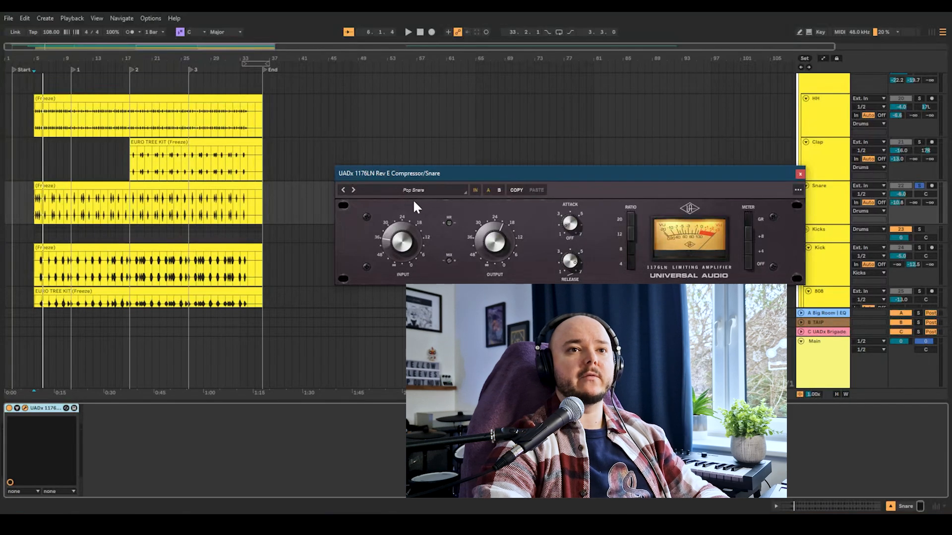
key(space)
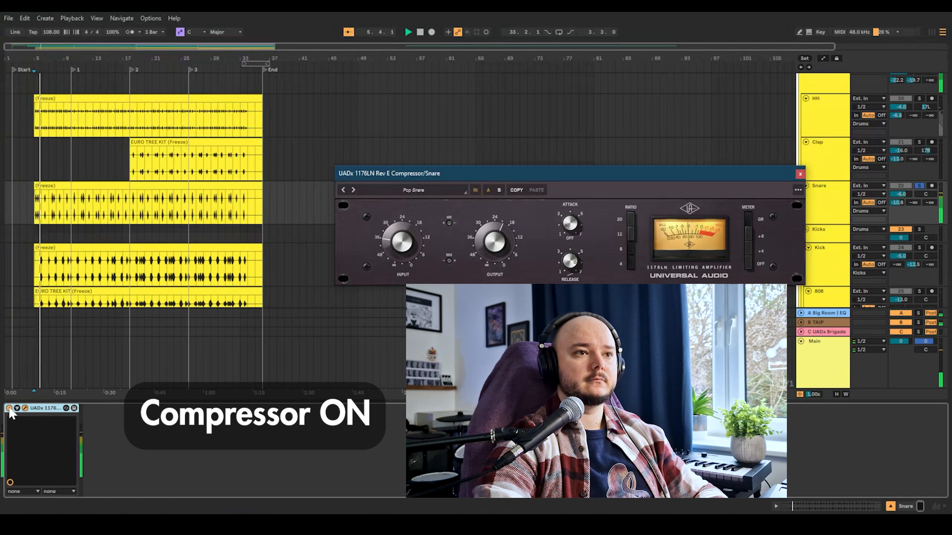
click(9, 408)
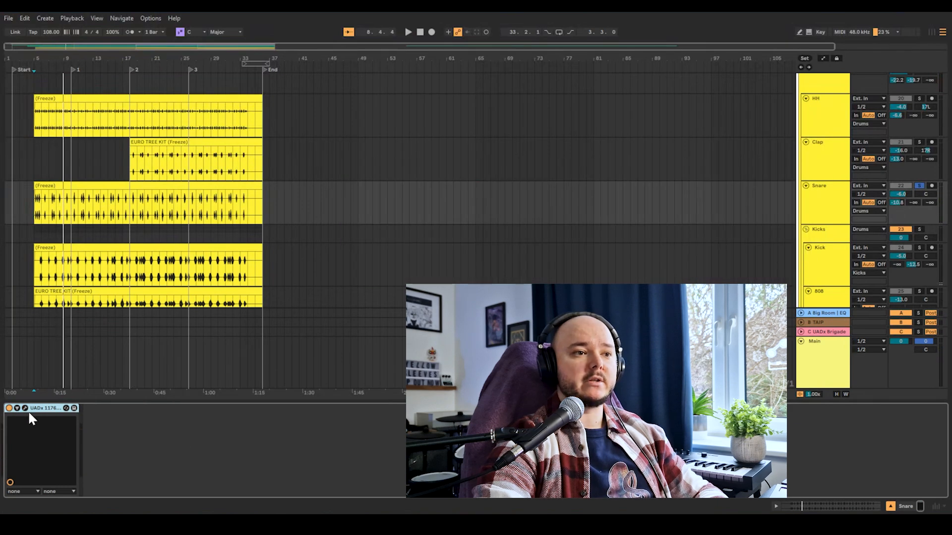
Audition the soloed Clap track from bar 18, bypassing its Soft Snare Compressor and Snare EQ 3 and switching them back on one at a time
click(132, 163)
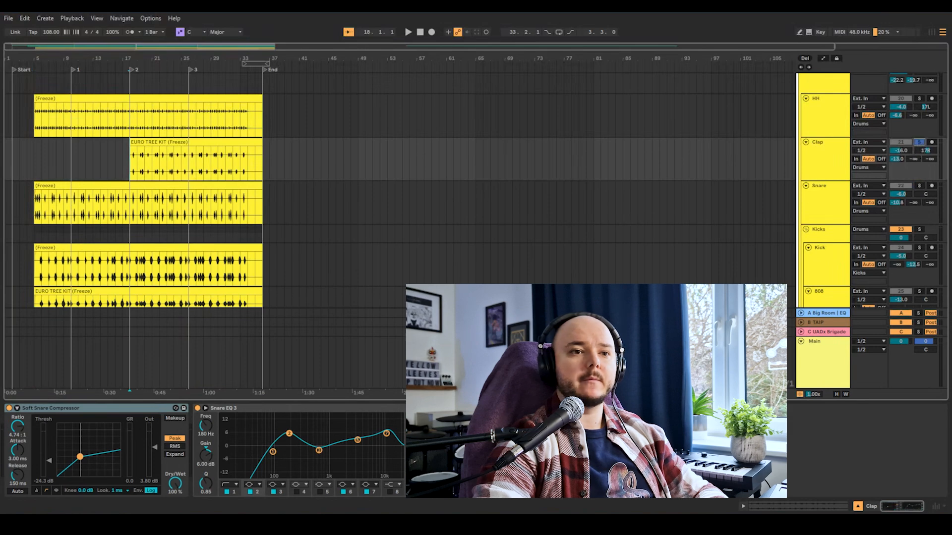
click(9, 409)
click(198, 408)
key(space)
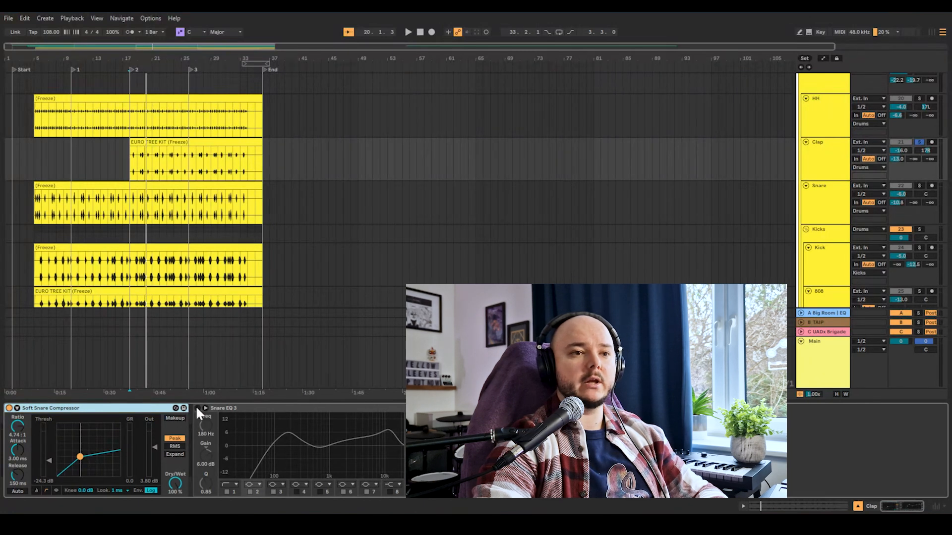
click(197, 408)
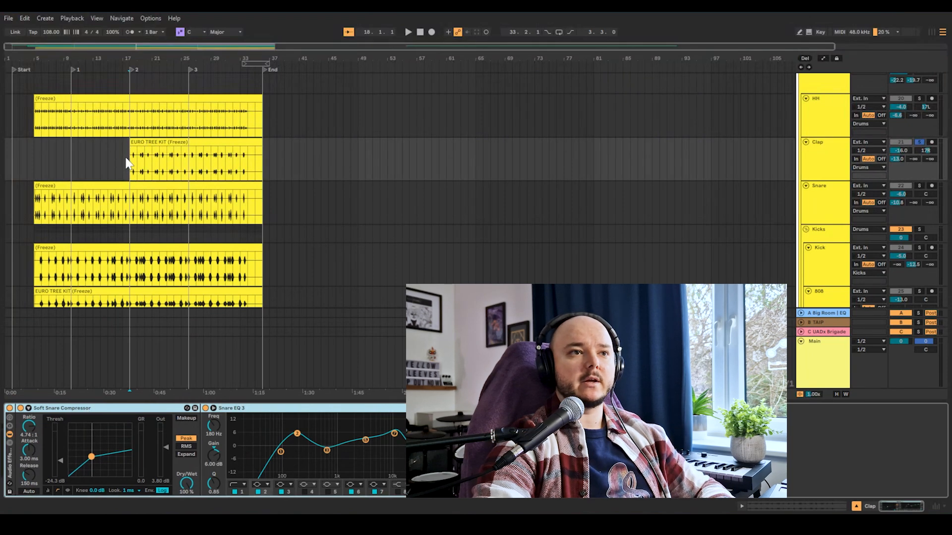
key(space)
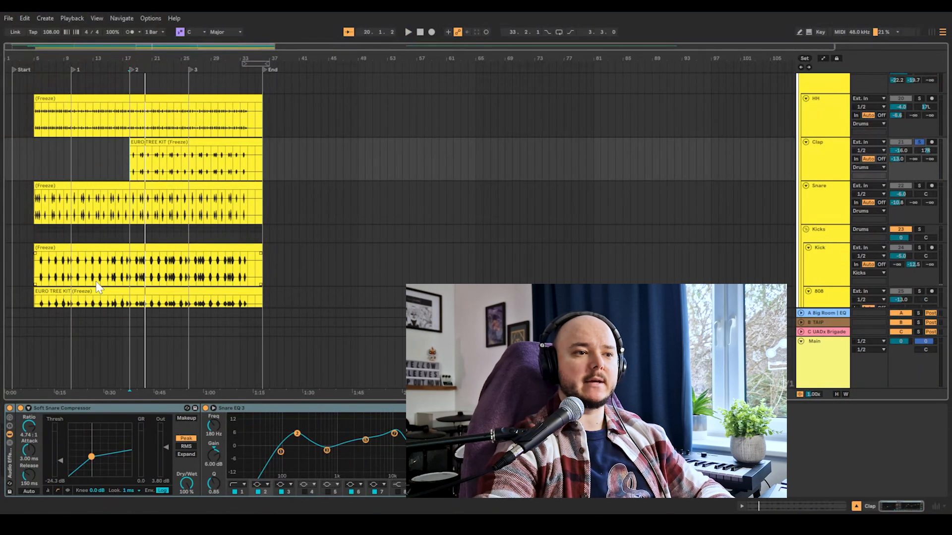
Solo the Snare together with the Clap and play both from the clap's entry at bar 18
click(915, 189)
click(153, 164)
key(space)
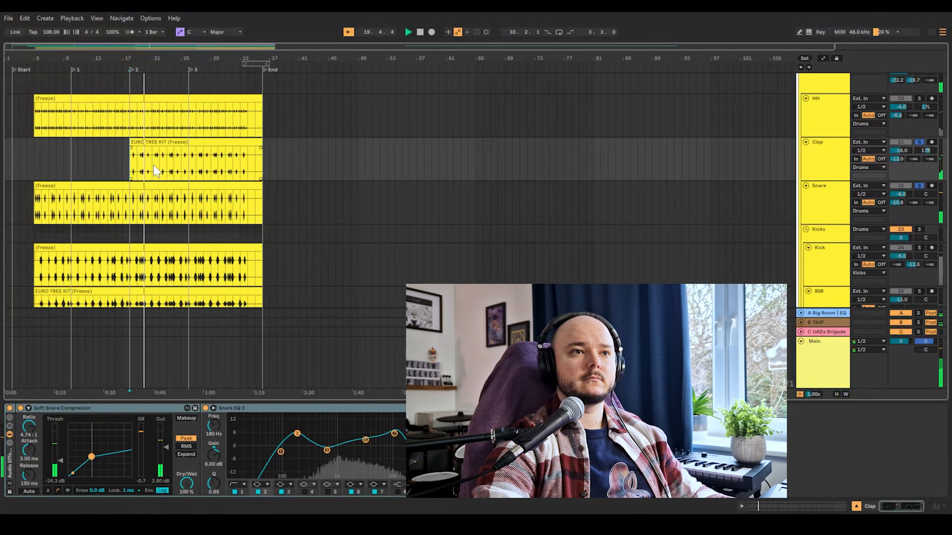
Switch off the Hat EQ 1 and Overdrive effects on the HH track
click(812, 162)
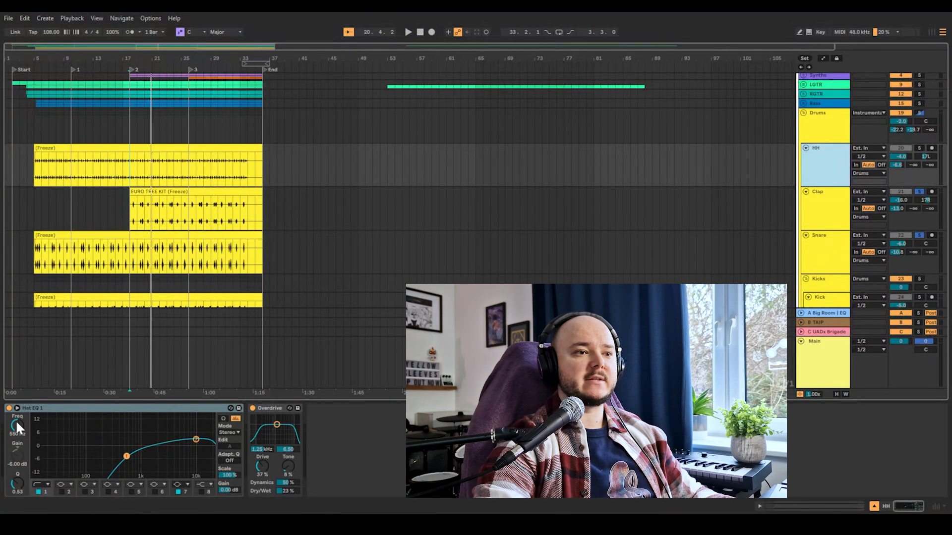
click(9, 408)
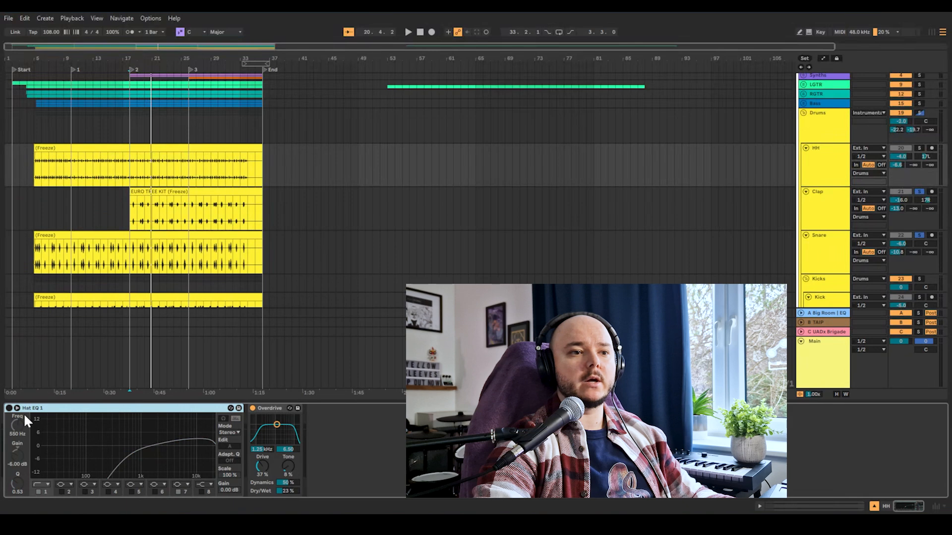
click(253, 408)
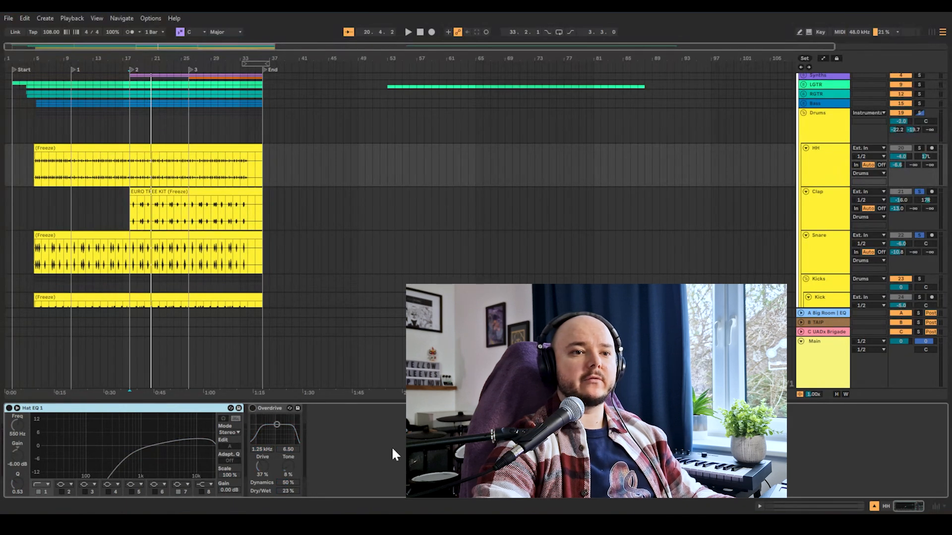
Solo the HH track, play it dry and turn on its Hat EQ 1 to hear the difference
click(919, 148)
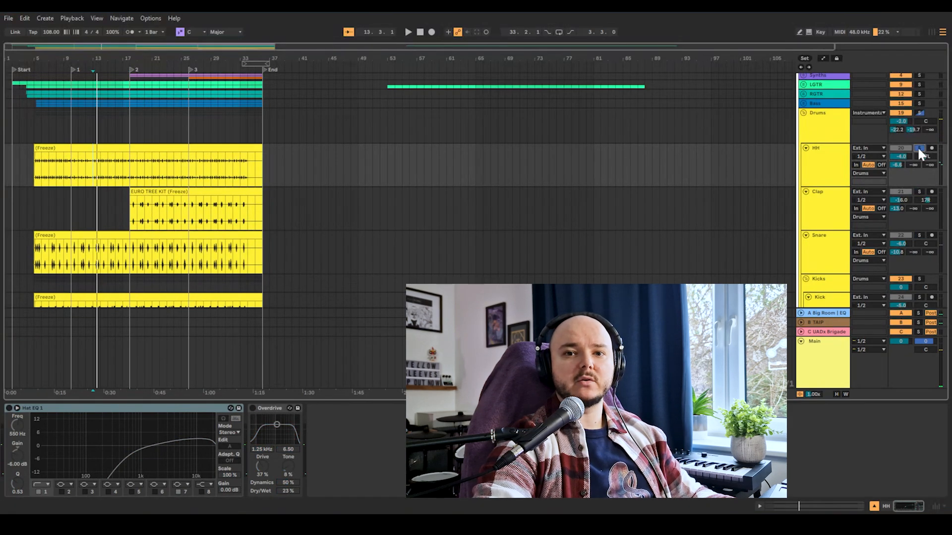
key(space)
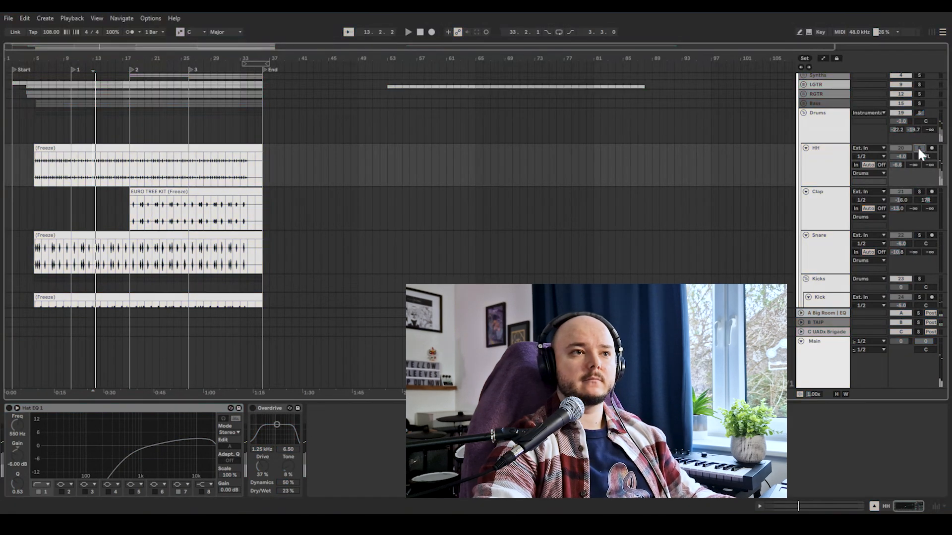
click(9, 408)
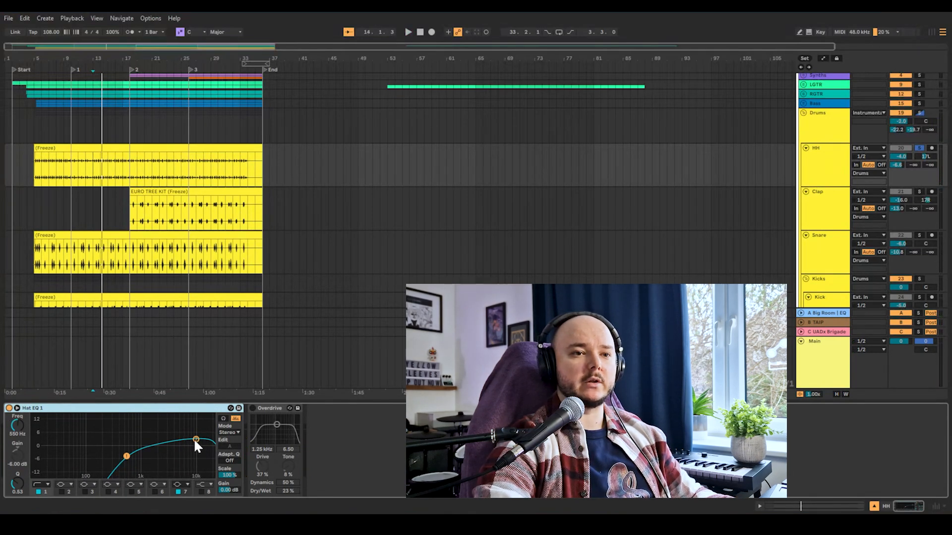
Turn on the HH track's Overdrive and compare the playing hi-hat with it off and on
click(252, 407)
key(space)
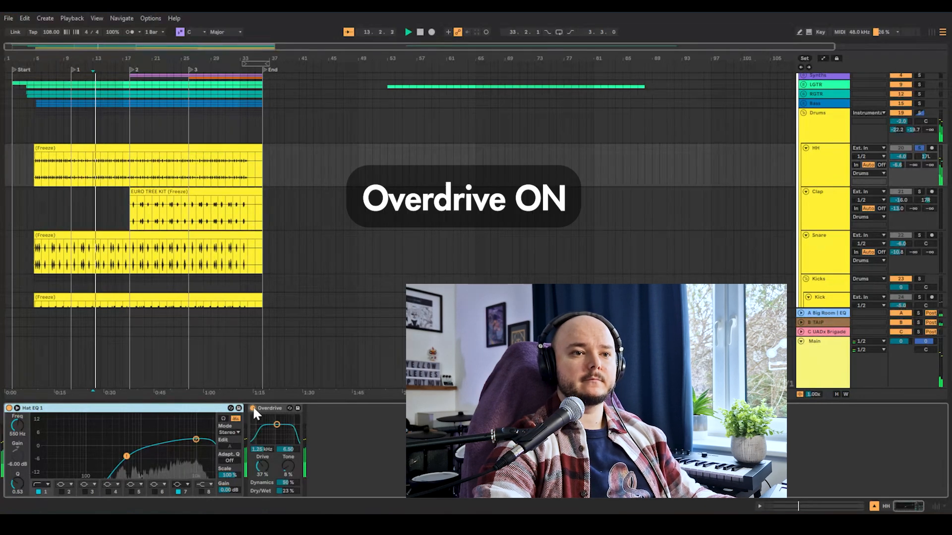
click(253, 408)
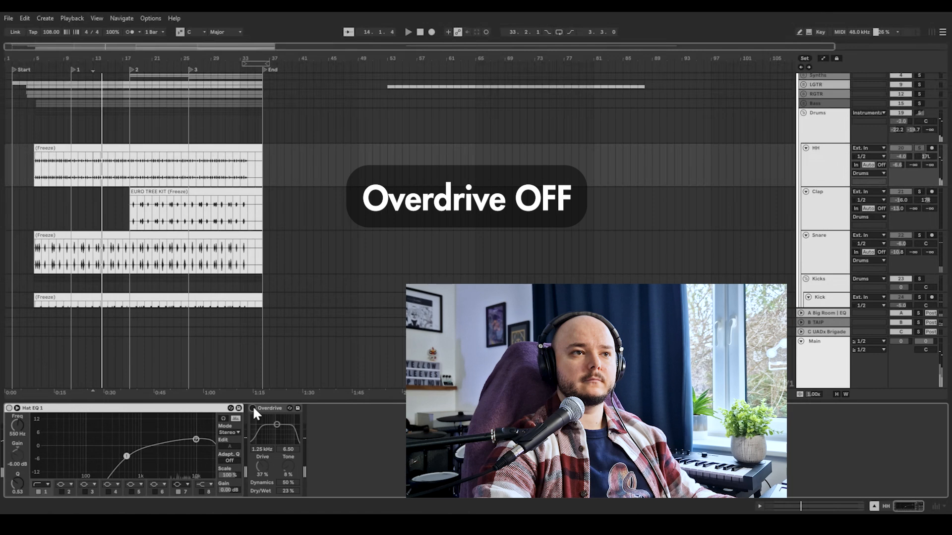
click(253, 408)
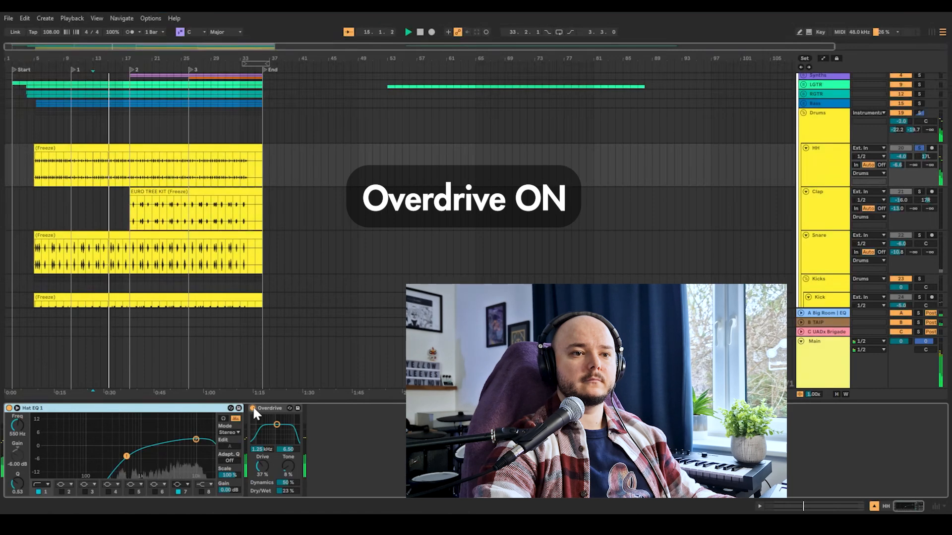
key(space)
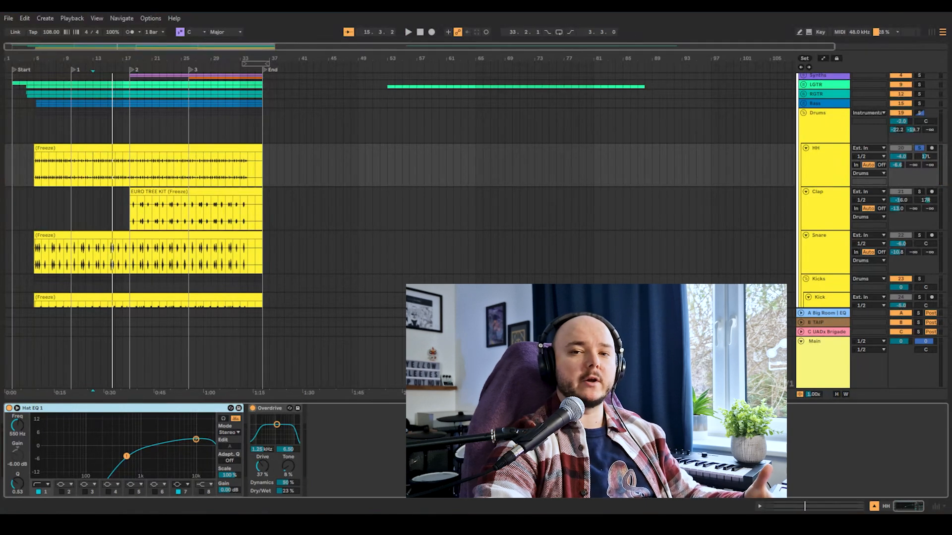
Solo the Drums group and compare the playback of its opening bars with the group's Glue Compressor off and on
click(920, 113)
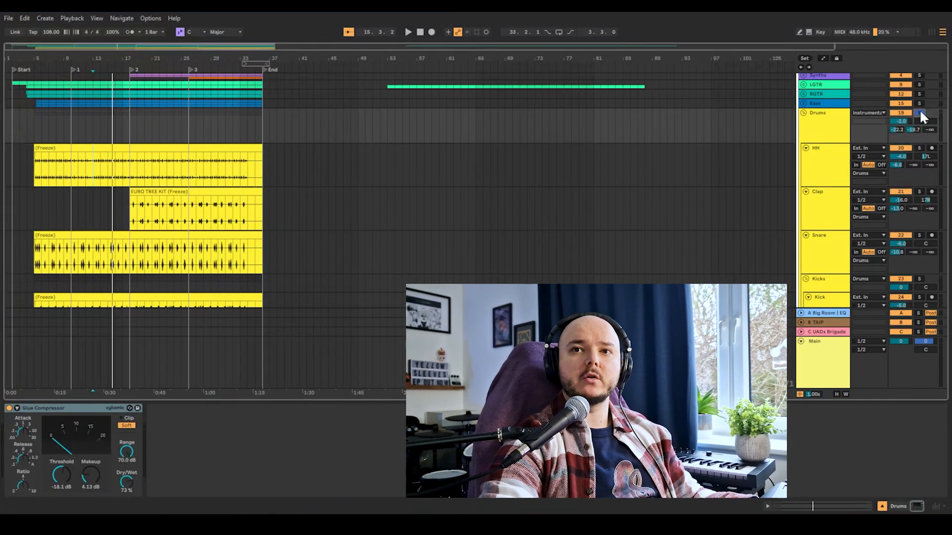
key(space)
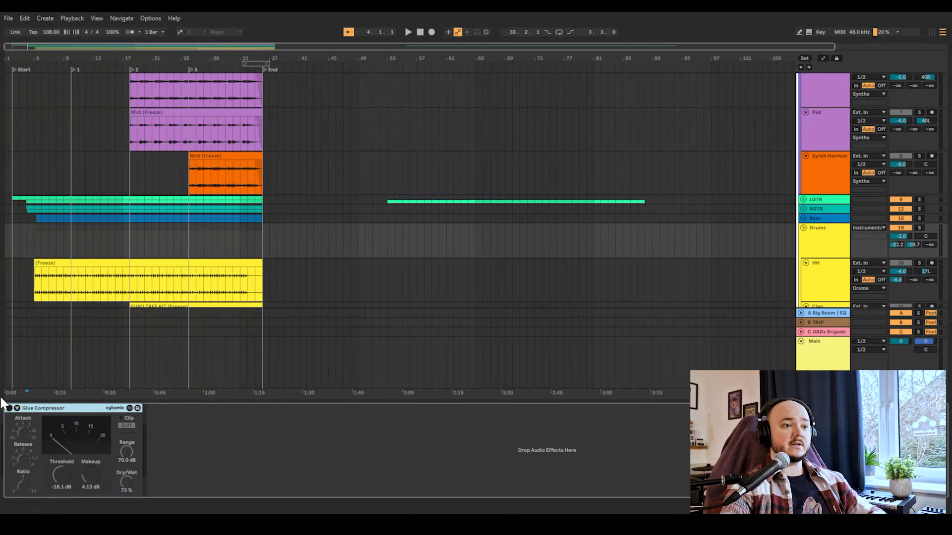
click(27, 244)
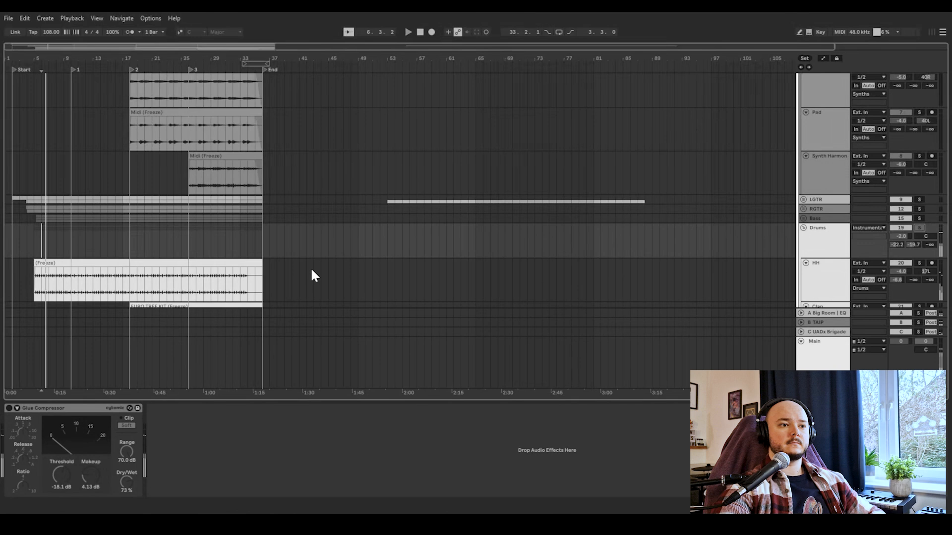
click(9, 408)
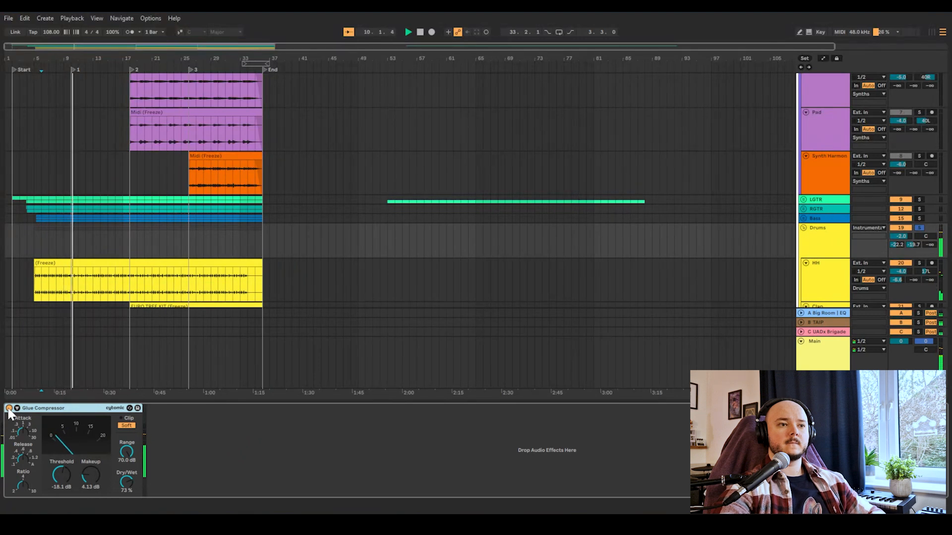
Play the soloed drums from about bar 27 and compare the Drums group's Glue Compressor on and off, leaving it on
click(172, 283)
click(196, 283)
key(space)
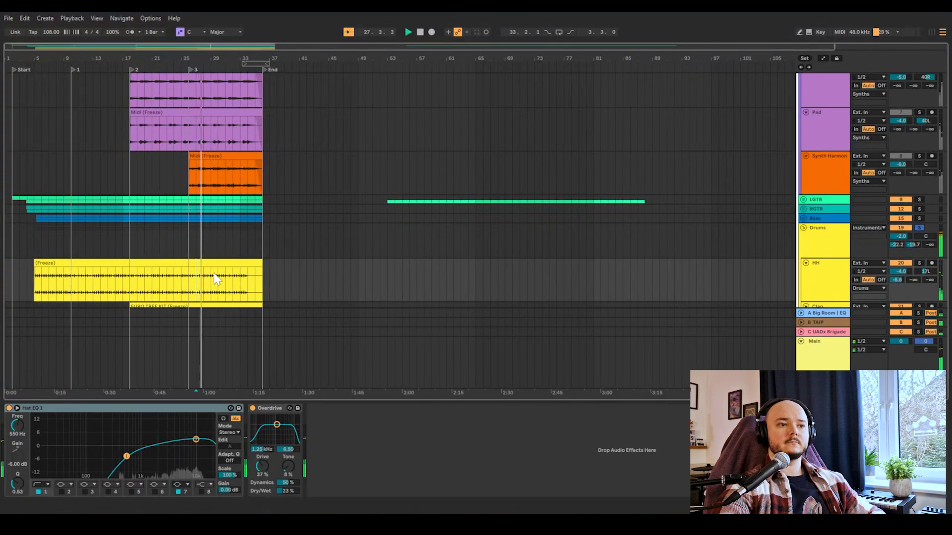
click(204, 249)
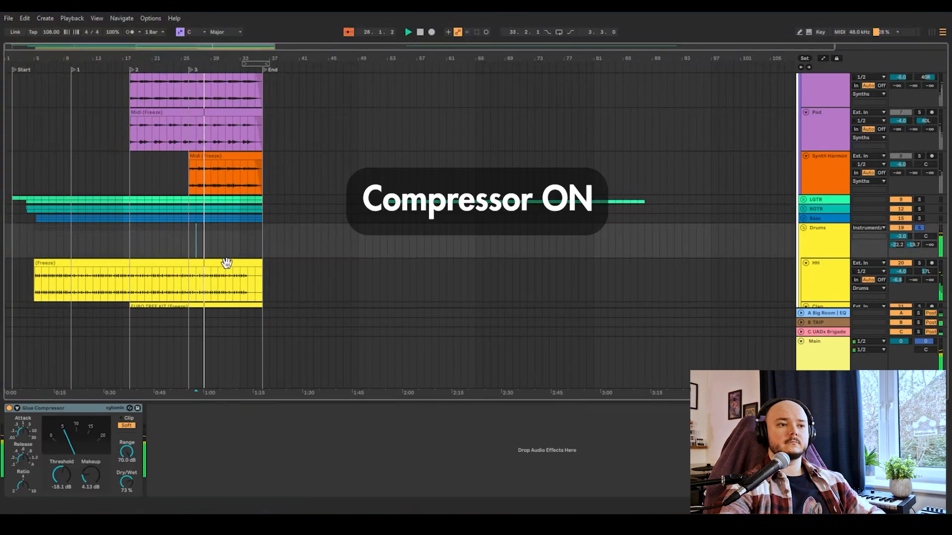
click(9, 408)
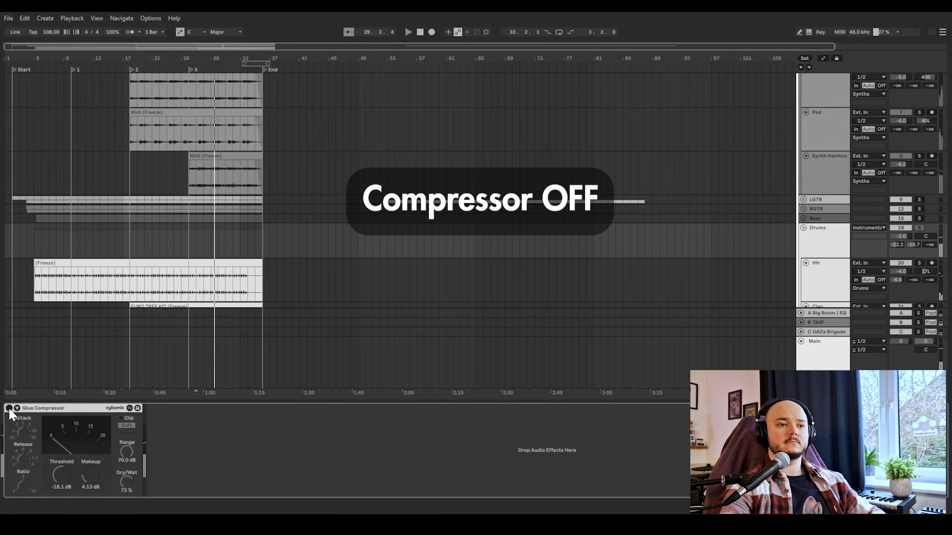
click(9, 408)
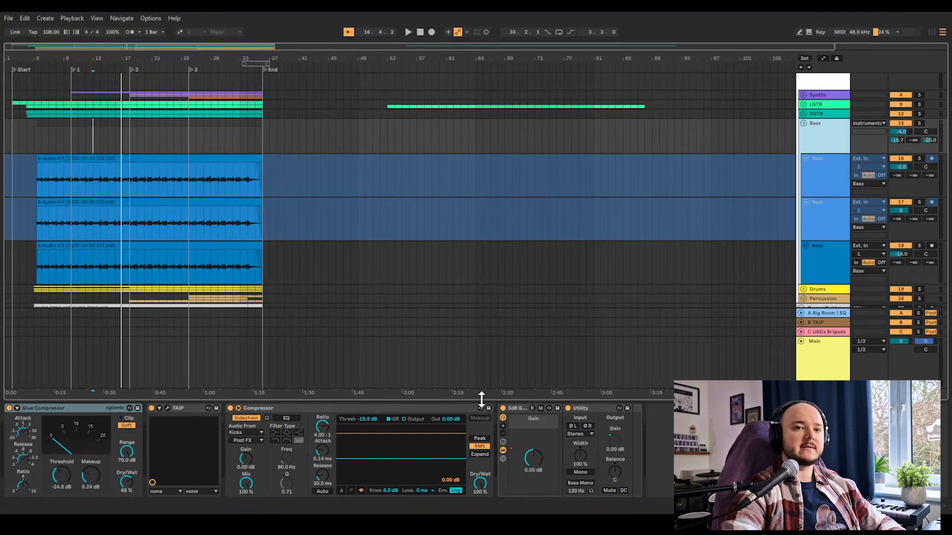
Play the soloed Bass group from bar 8 with its effect rack bypassed
click(54, 141)
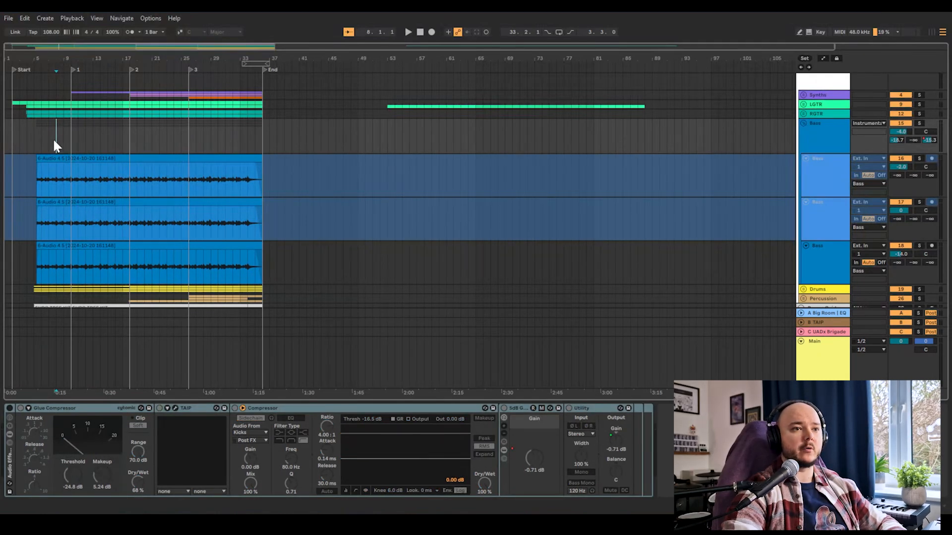
key(space)
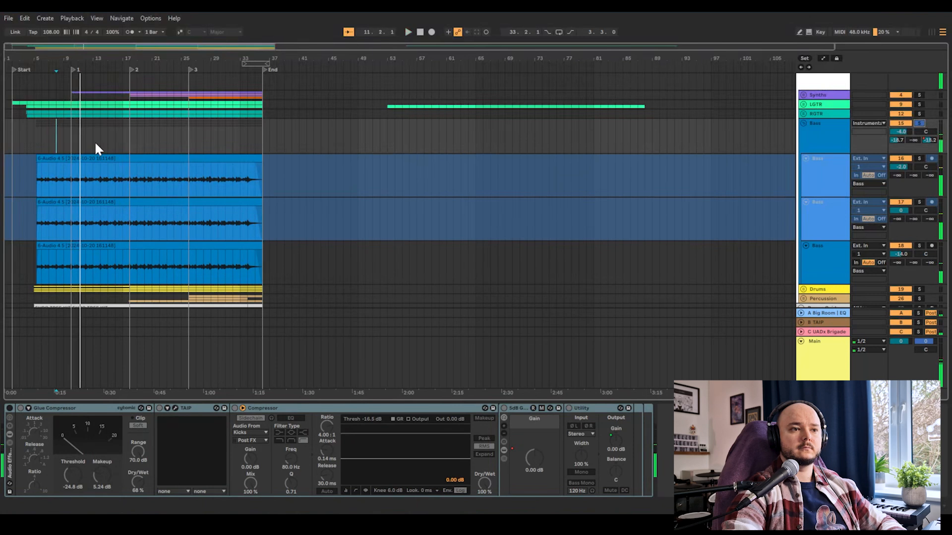
key(space)
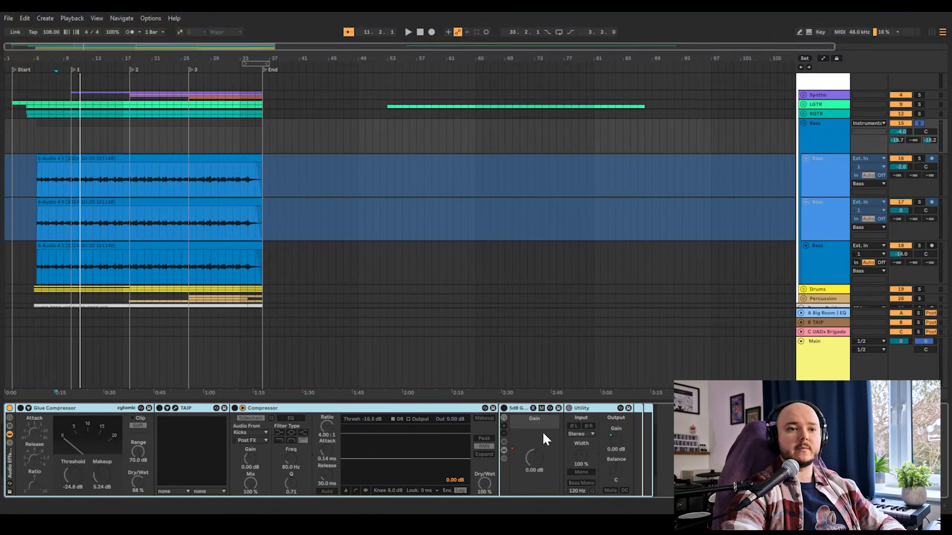
Play the soloed Bass group from about bar 7 and compare its Glue Compressor off and on, leaving it on
click(20, 407)
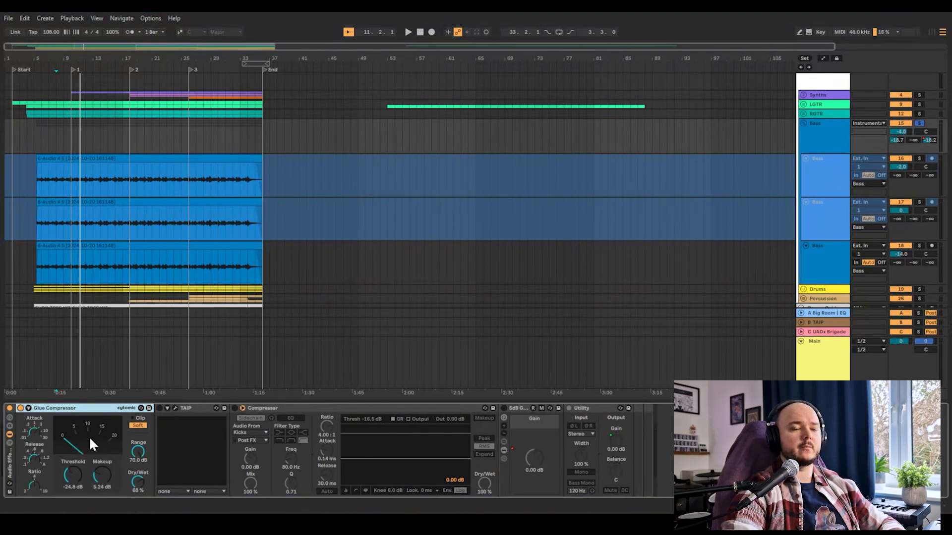
click(48, 392)
click(20, 408)
key(space)
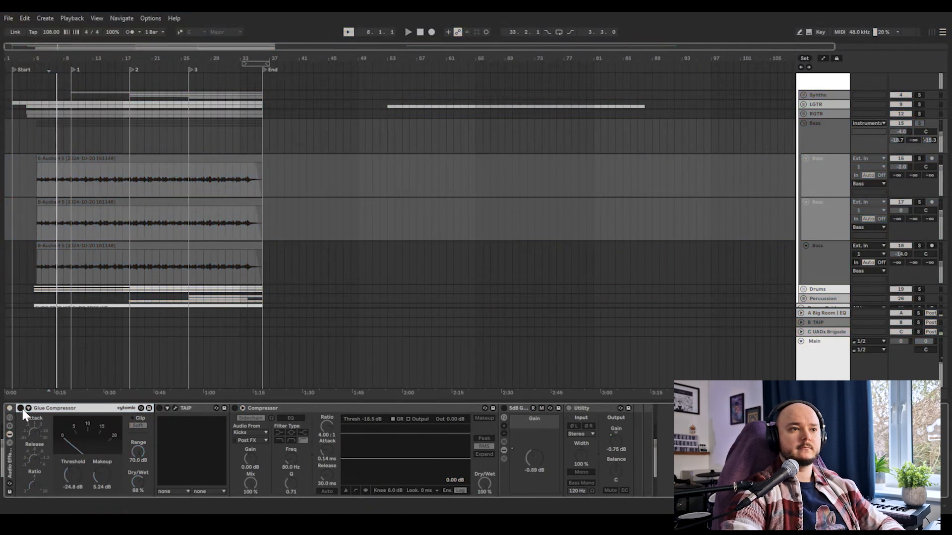
click(21, 408)
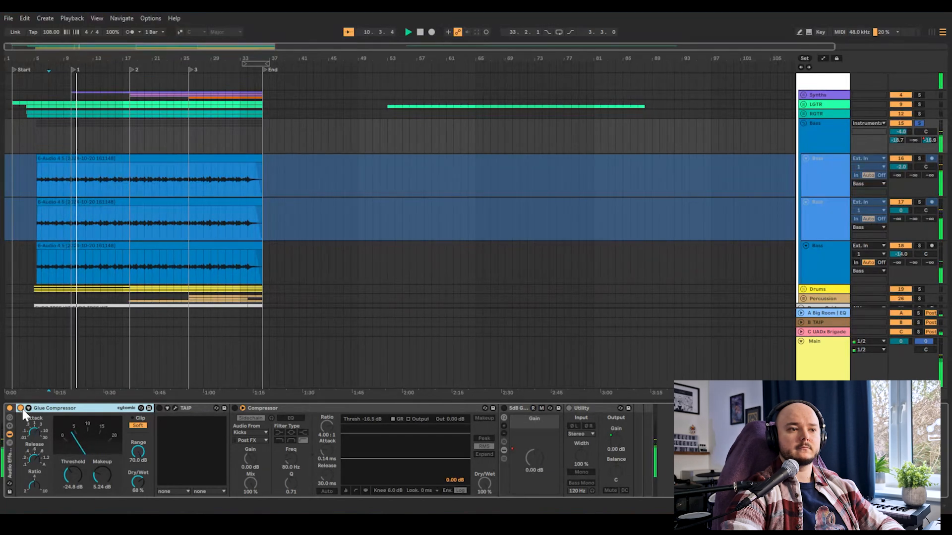
key(space)
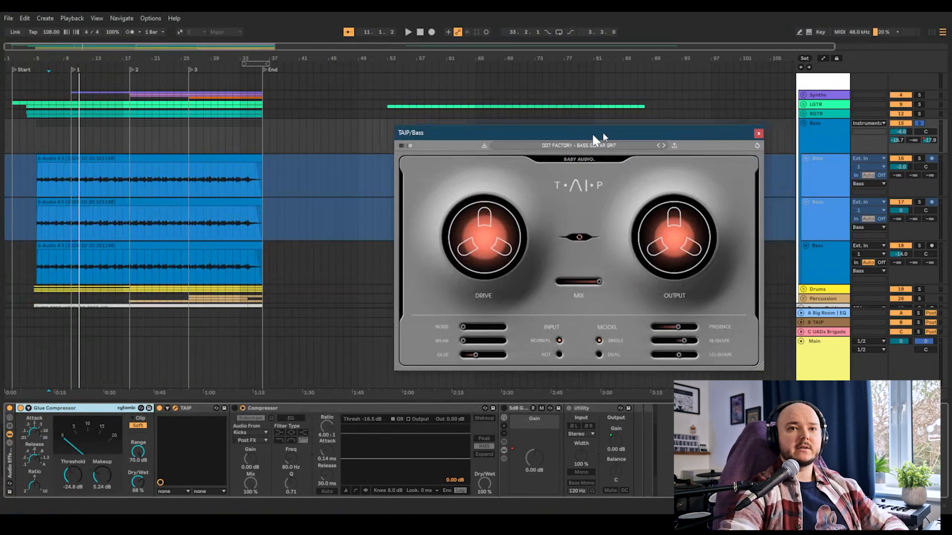
Play the soloed Bass group from bar 10 and compare it with TAIP on and off, leaving TAIP on
drag(602, 132, 536, 124)
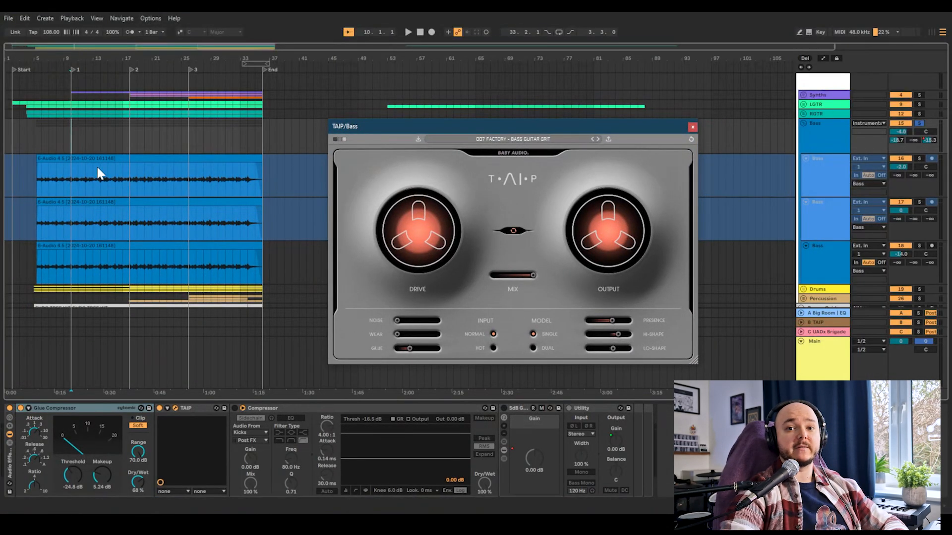
key(space)
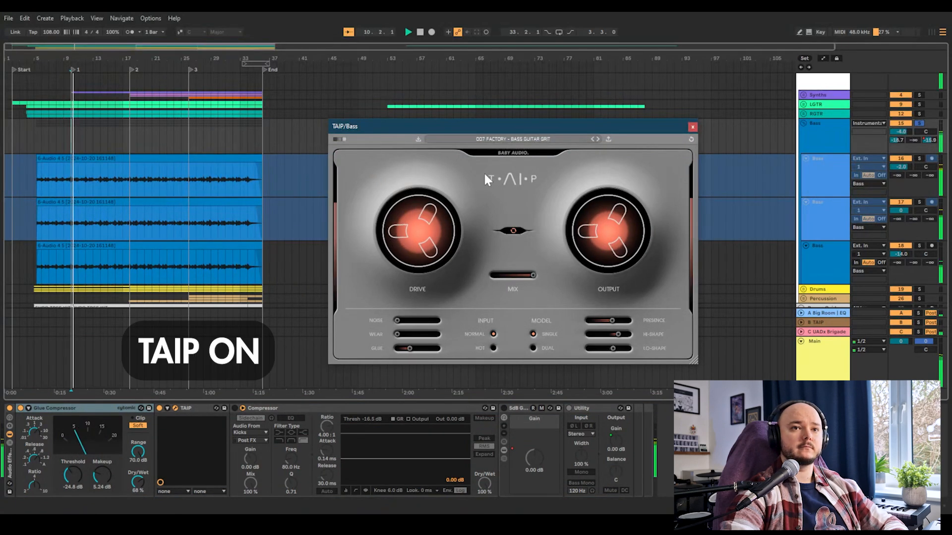
click(160, 408)
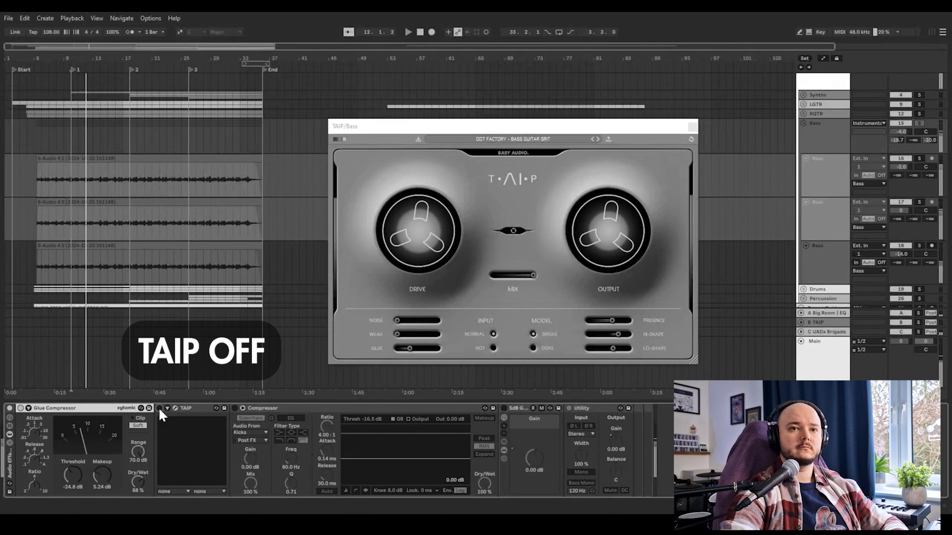
click(160, 408)
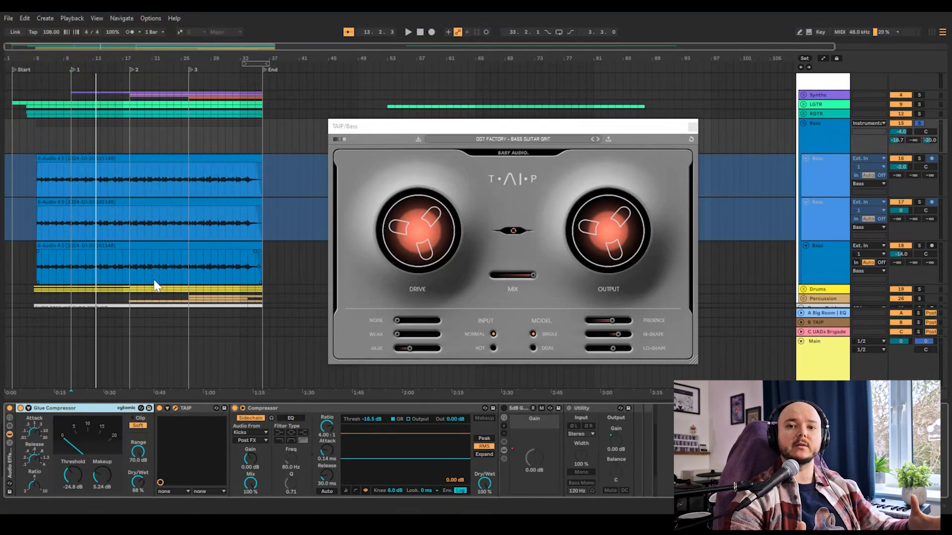
Show the automation lanes and play the Bass group through its gain ramp from bar 5, then with the drums from about bar 6
key(a)
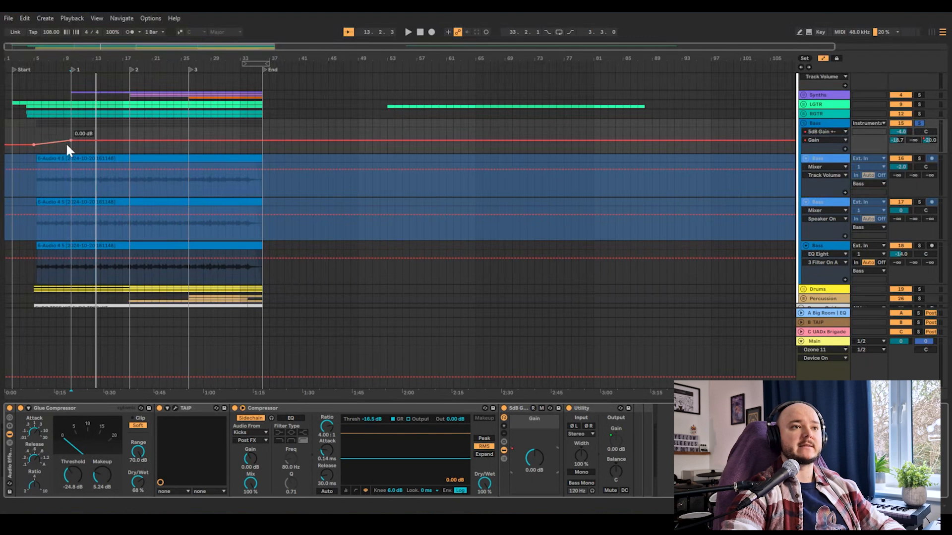
click(35, 148)
key(space)
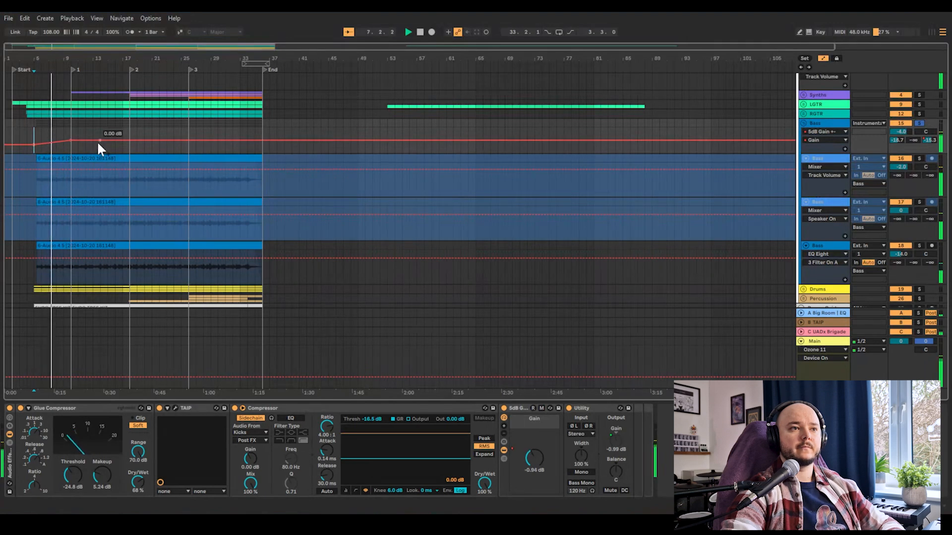
key(space)
mouse_move(35, 145)
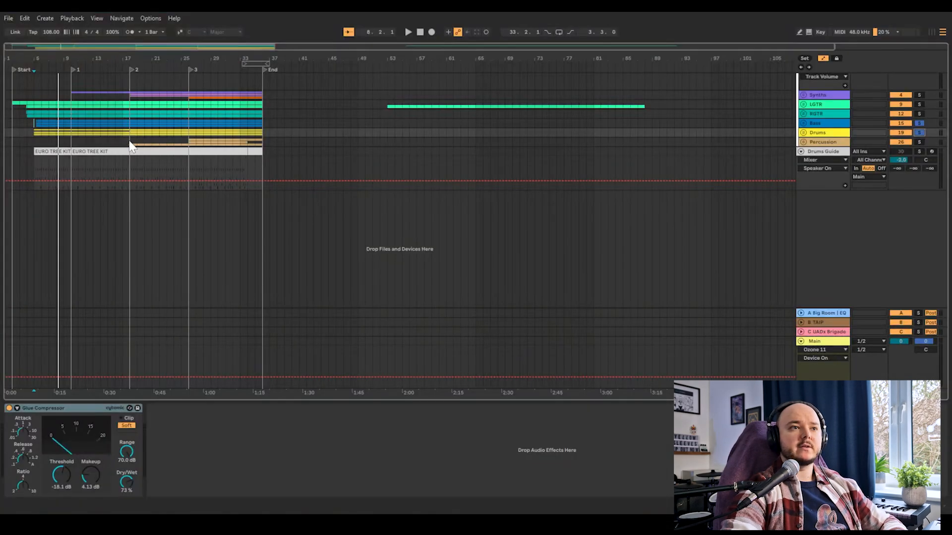
click(42, 124)
key(space)
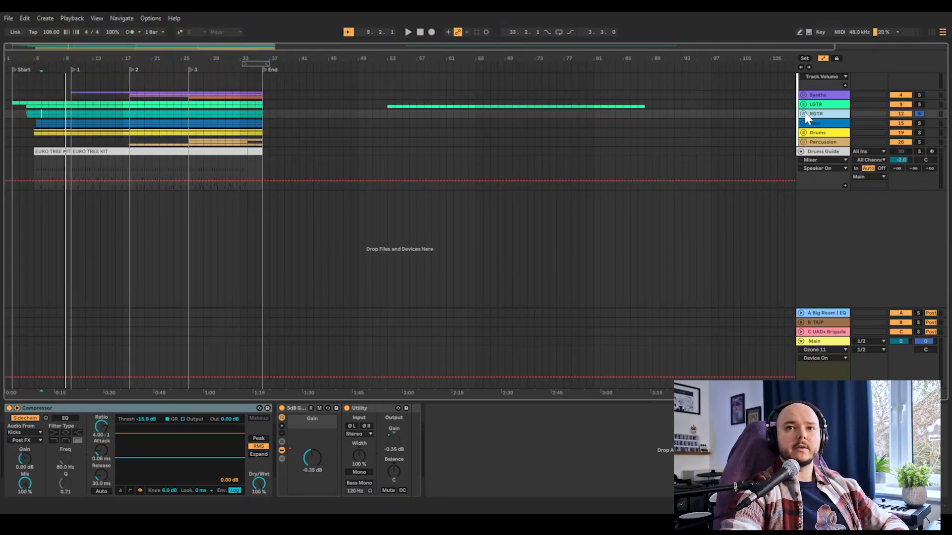
Unfold the RGTR group, bypass its Compressor and gain rack, and turn the Compressor back on
click(804, 114)
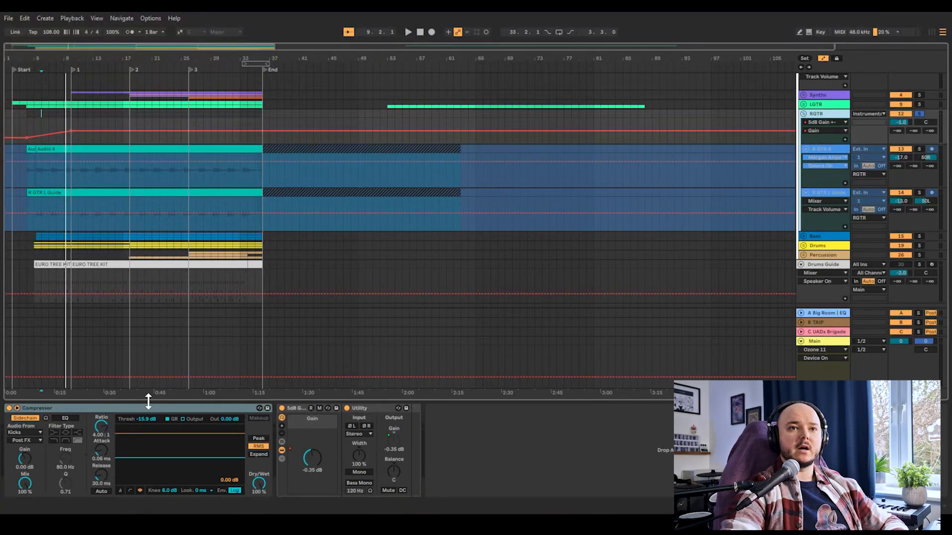
click(10, 416)
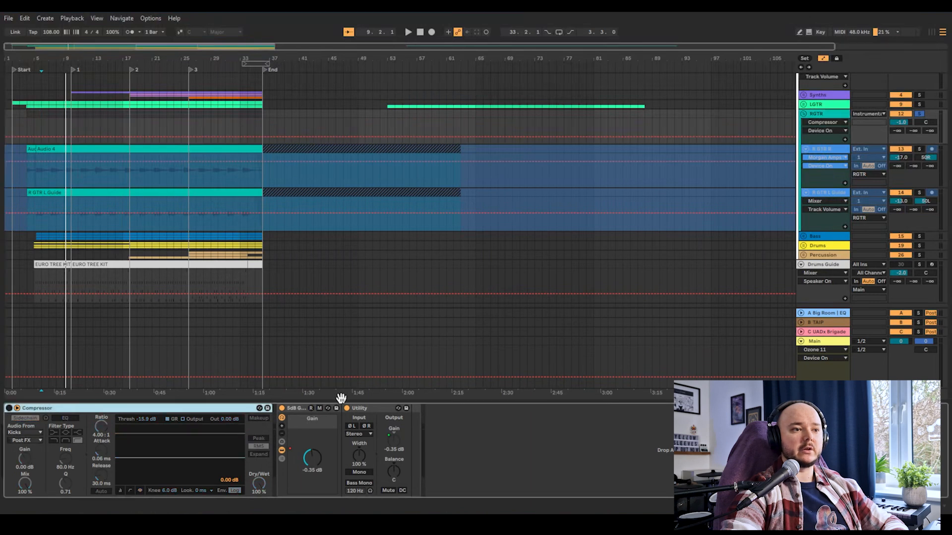
click(281, 408)
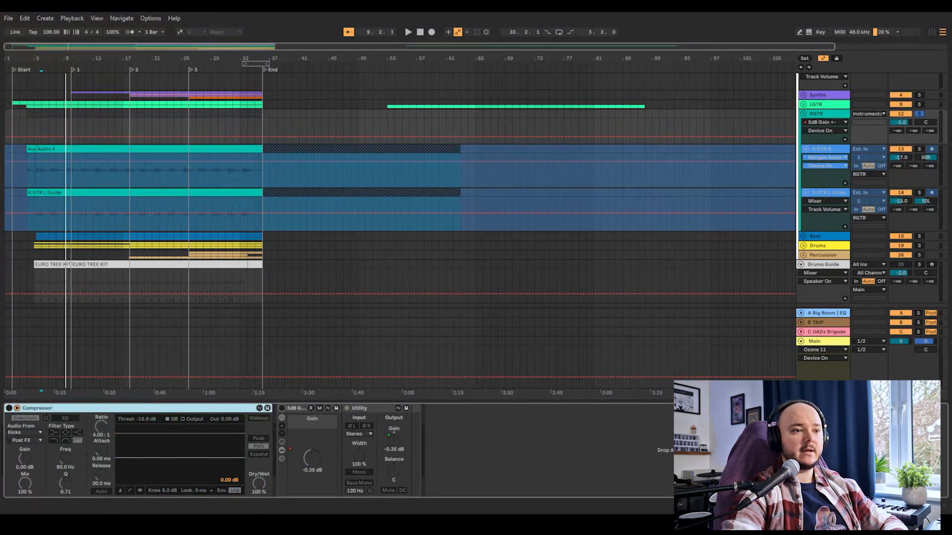
click(9, 408)
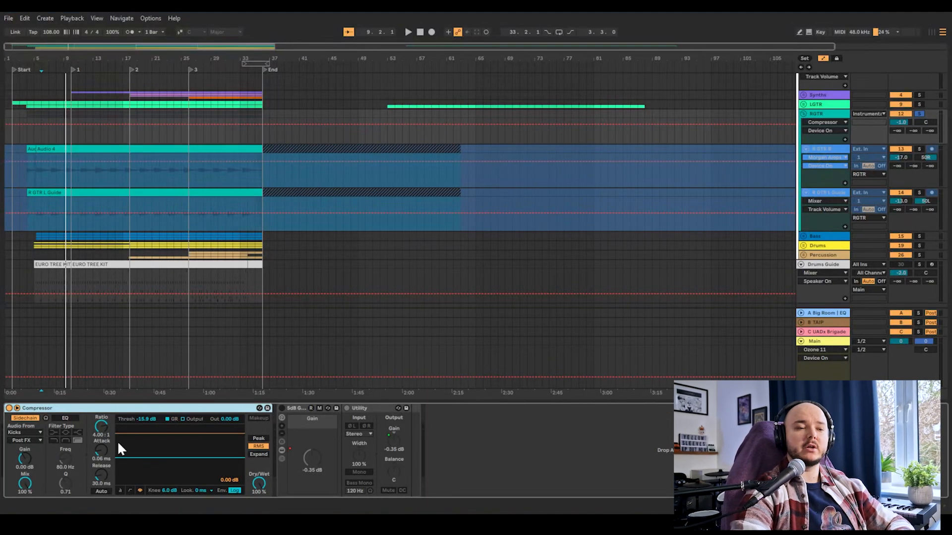
Turn the RGTR group's gain rack back on and show the automation of its Gain
click(285, 414)
right_click(311, 453)
click(373, 276)
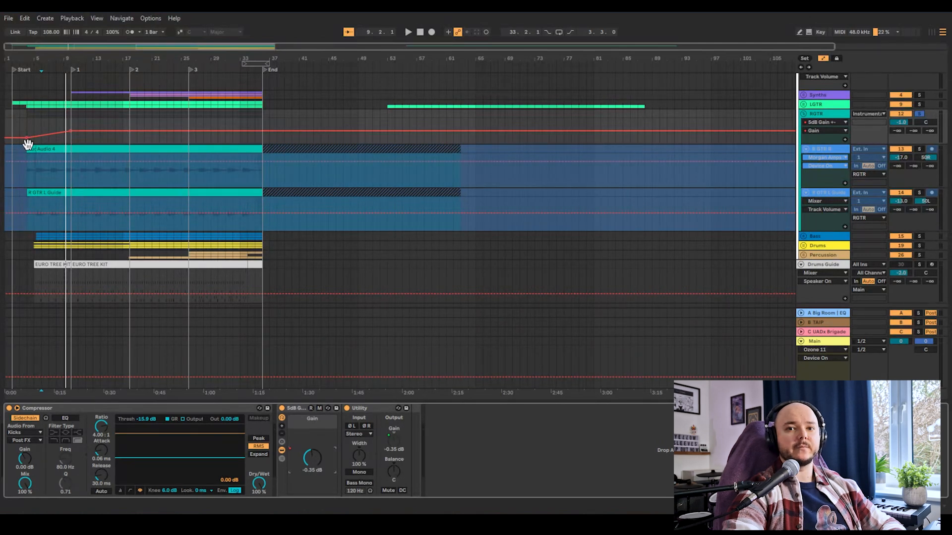
Play the soloed RGTR, Bass and Drums groups together from about bar 7
click(35, 116)
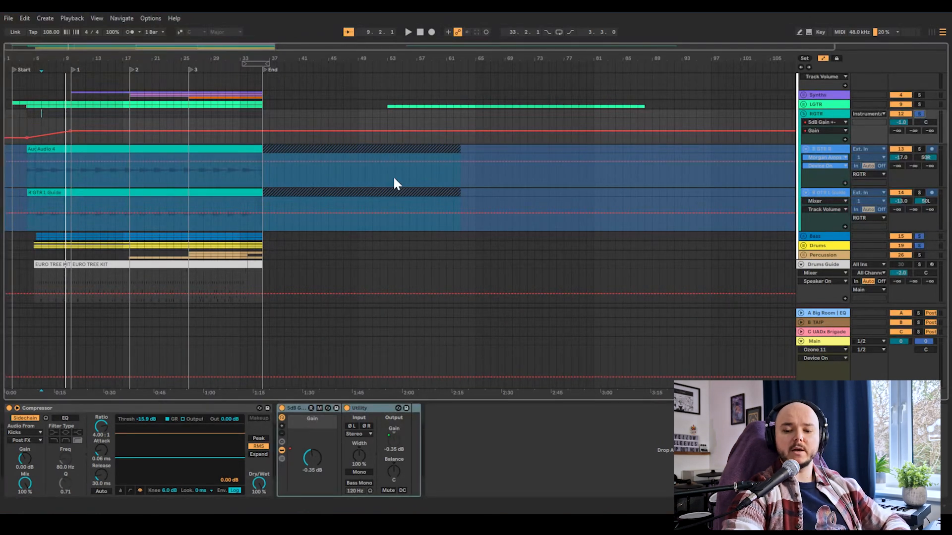
click(46, 175)
key(space)
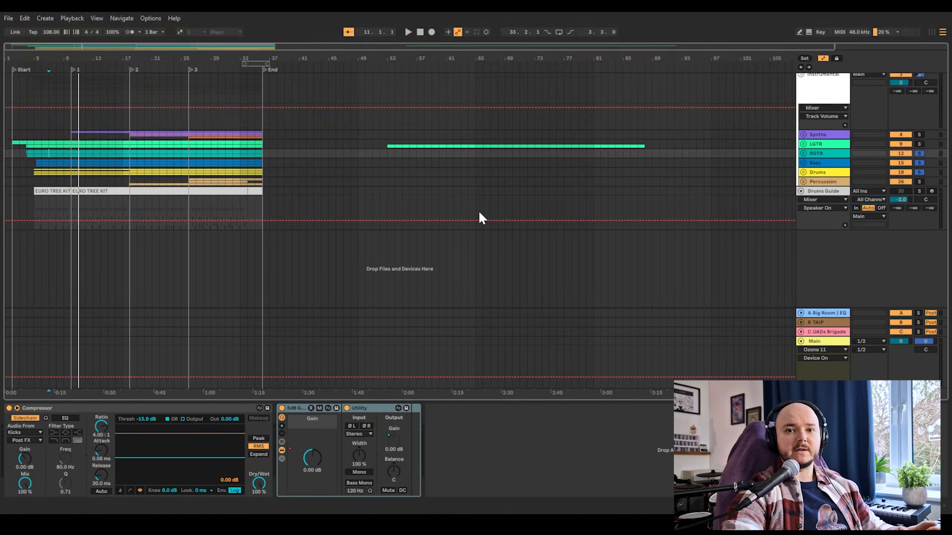
Unfold the LGTR group, show its devices, and bypass its gain rack
click(804, 143)
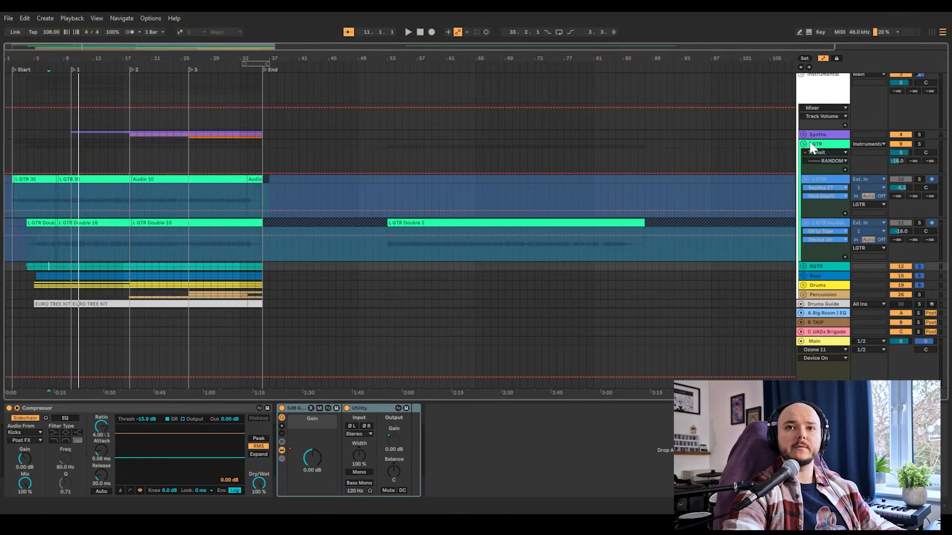
click(809, 145)
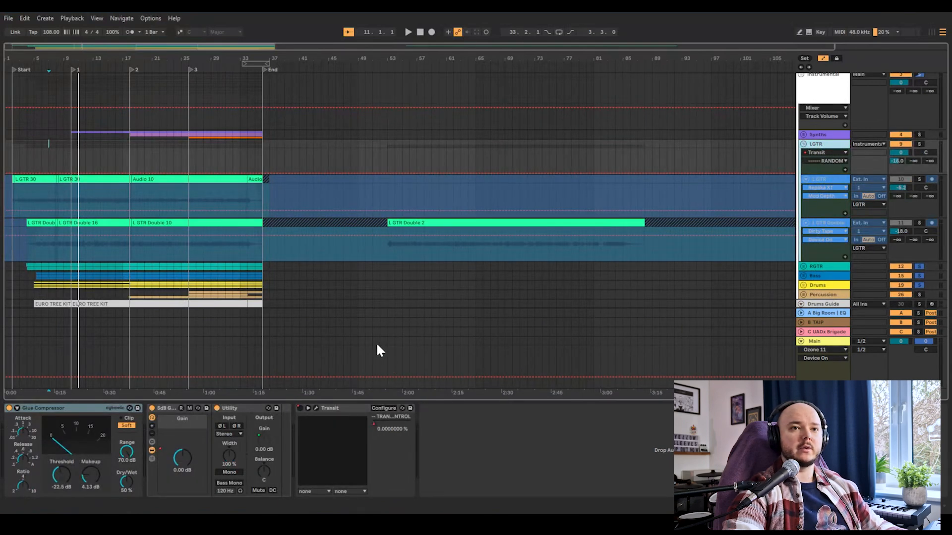
click(152, 408)
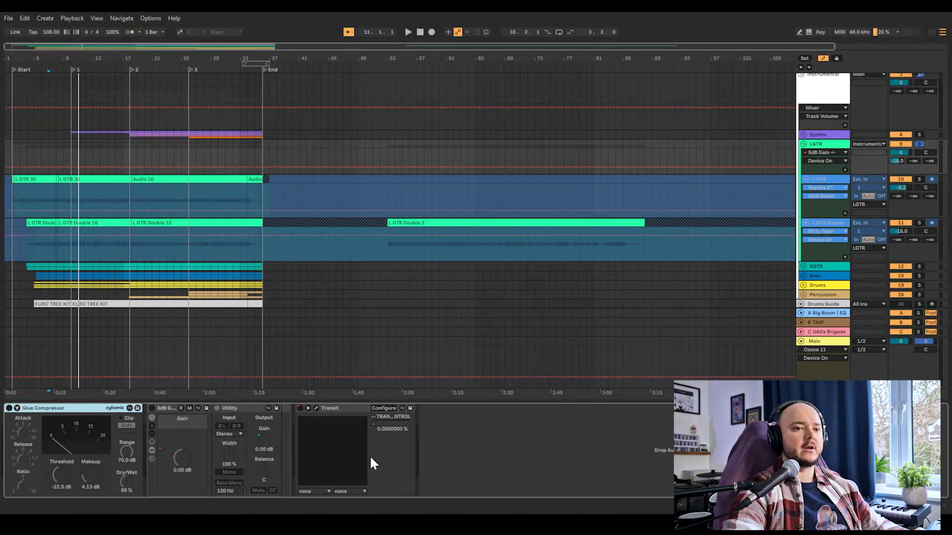
Play the soloed LGTR group from bar 4 and compare its Glue Compressor off and on, leaving it on
click(9, 408)
click(26, 154)
key(space)
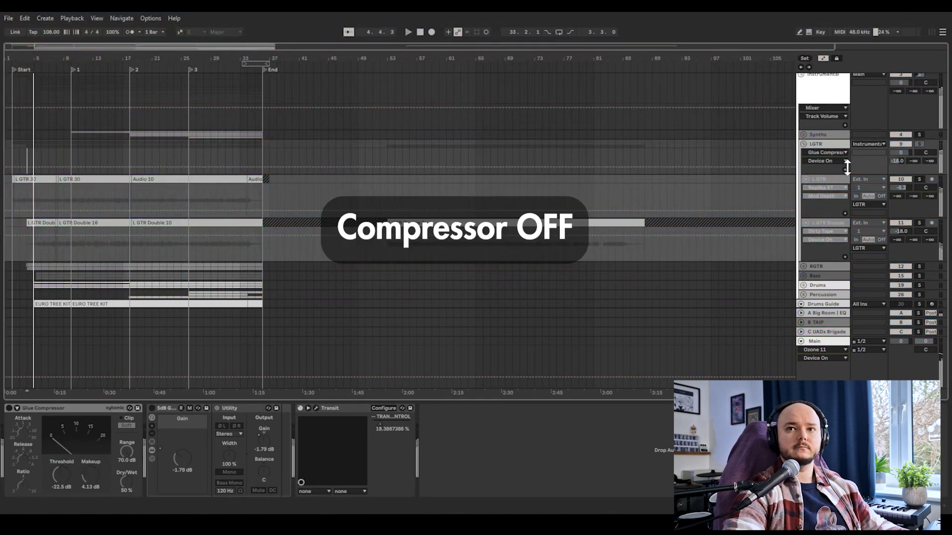
click(8, 407)
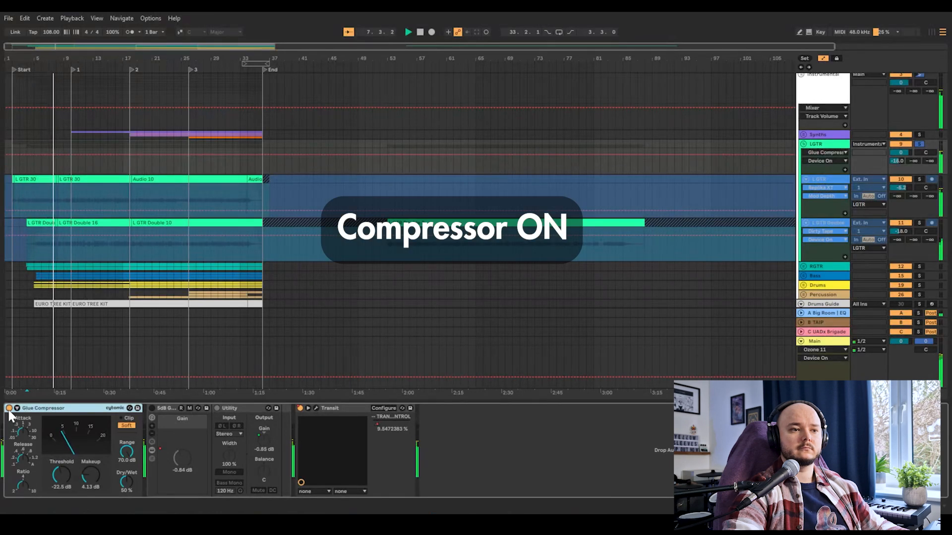
click(9, 408)
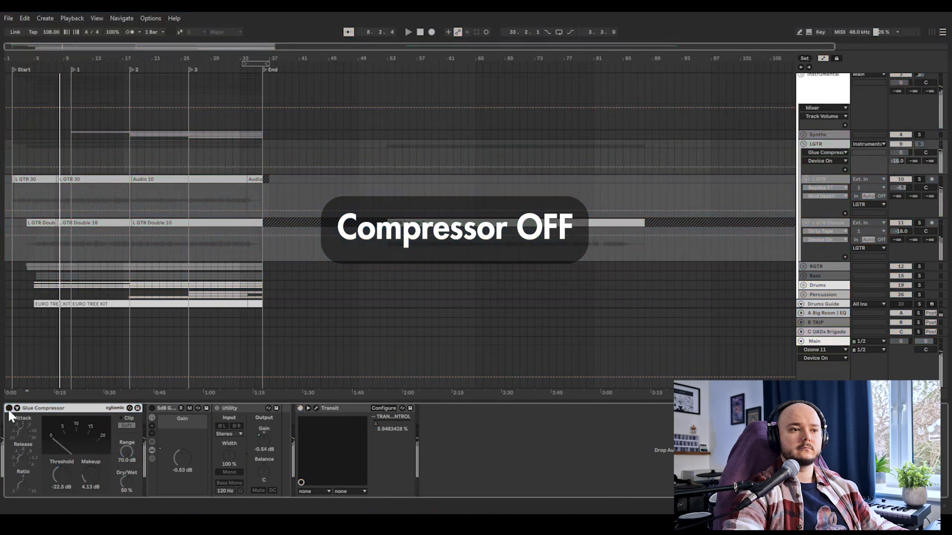
click(8, 408)
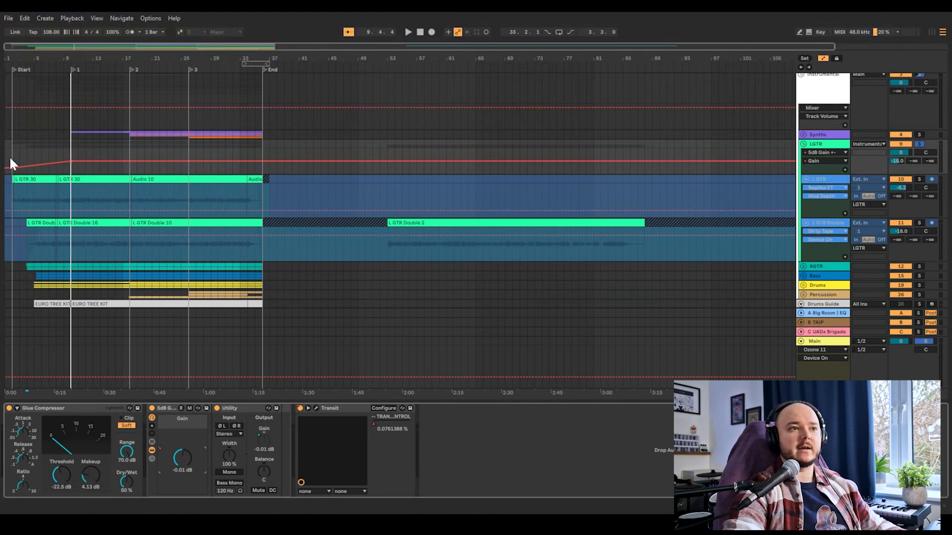
Examine the LGTR group's gain ramp from bar 2, its Transit plugin, and the automation of Transit's Transition Control
click(13, 156)
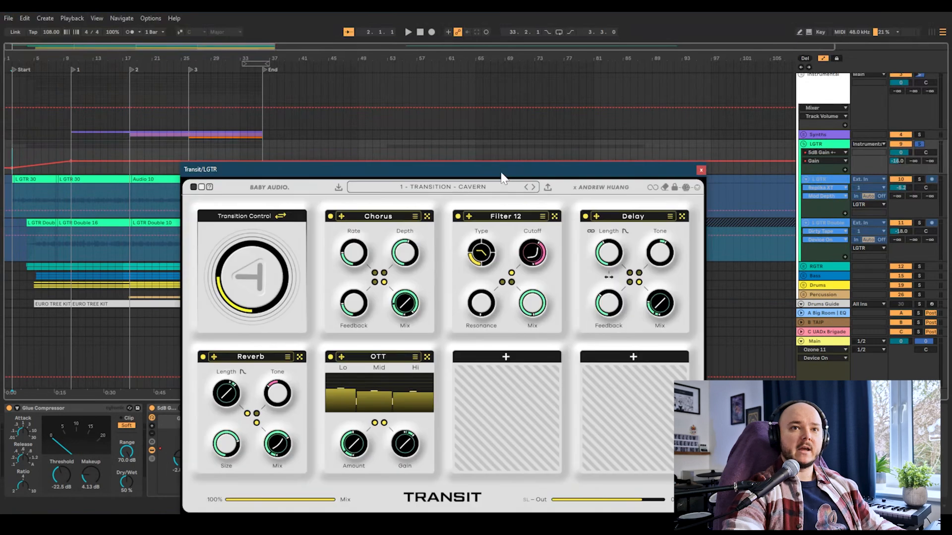
drag(500, 173, 495, 94)
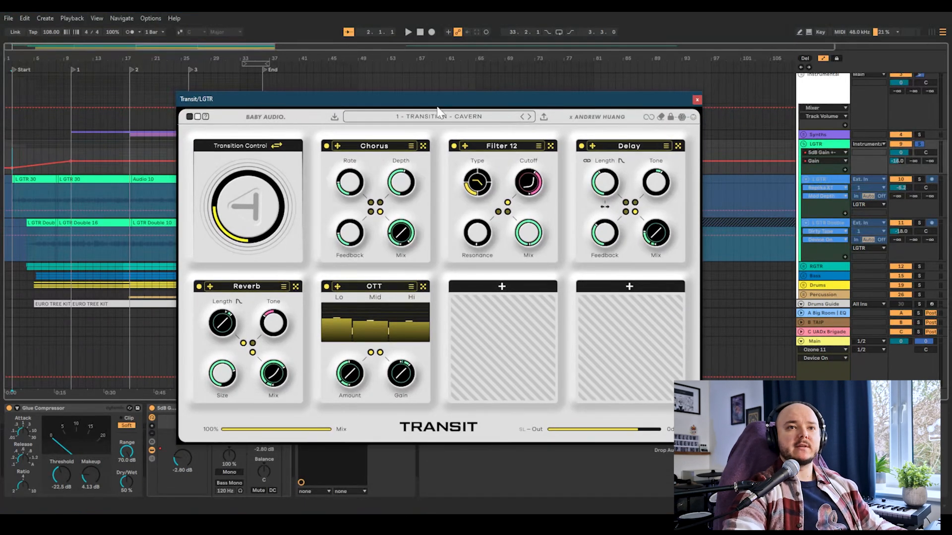
click(697, 99)
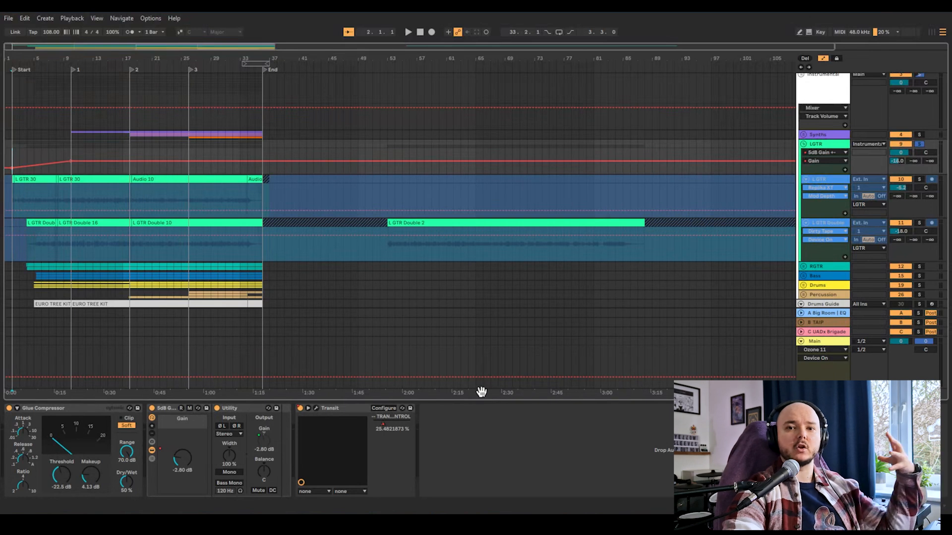
click(391, 417)
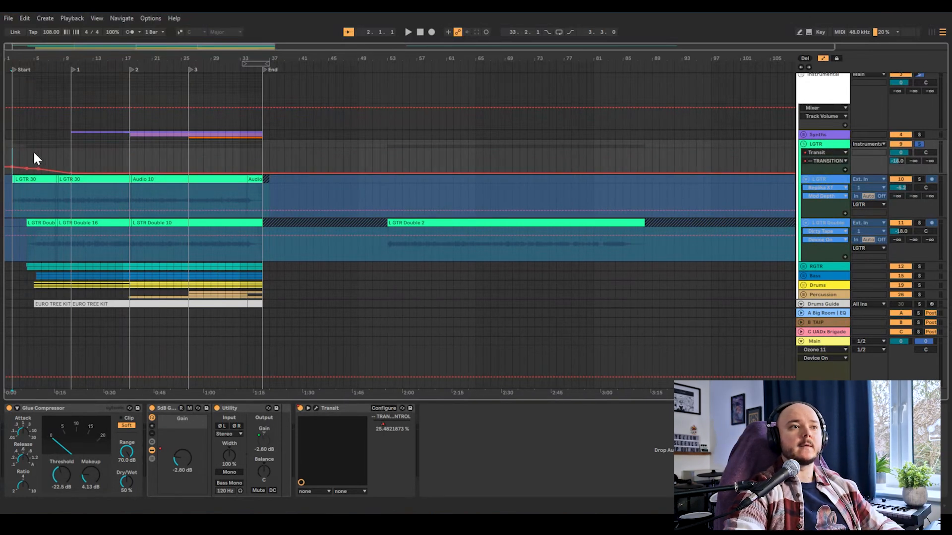
mouse_move(70, 174)
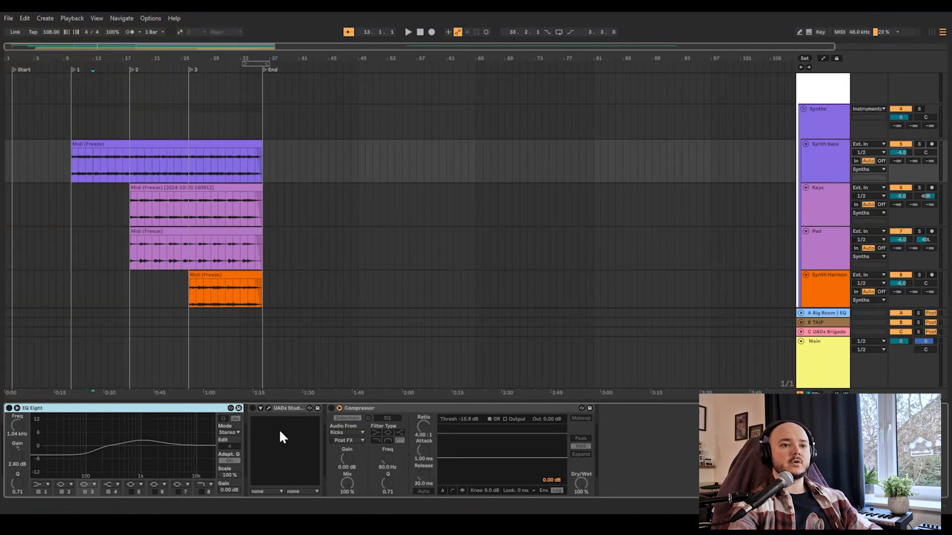
View the Synth bass track's UADx Studio D Chorus, and compare the soloed track from bar 14 with EQ Eight off and on
click(268, 408)
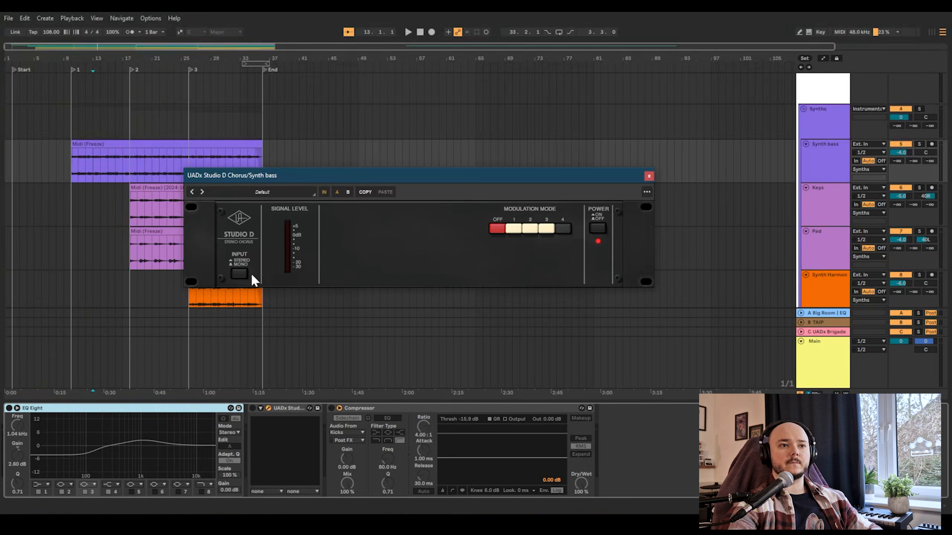
key(Escape)
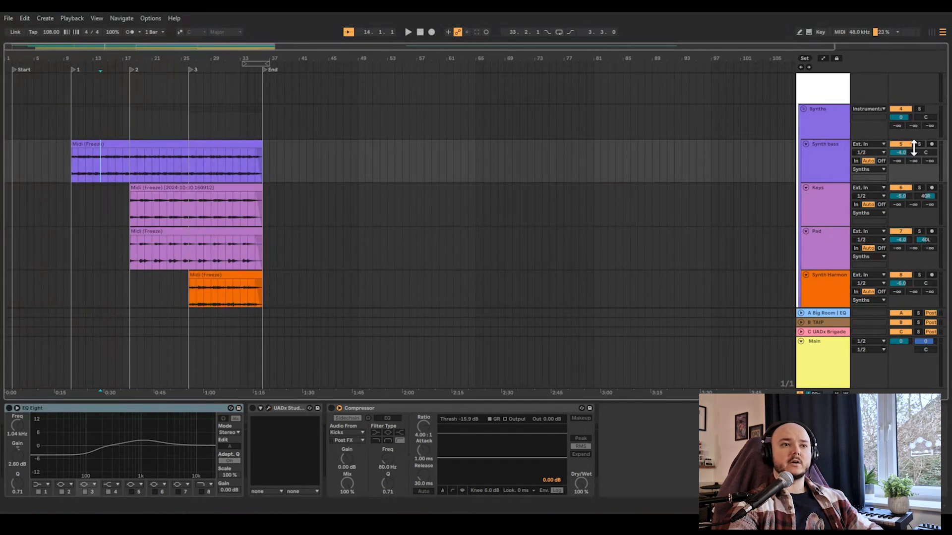
key(space)
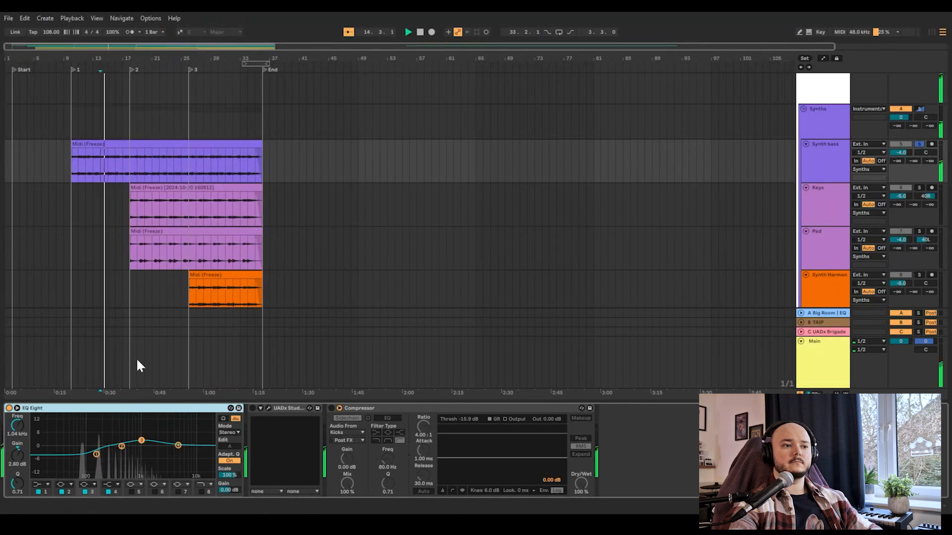
click(9, 408)
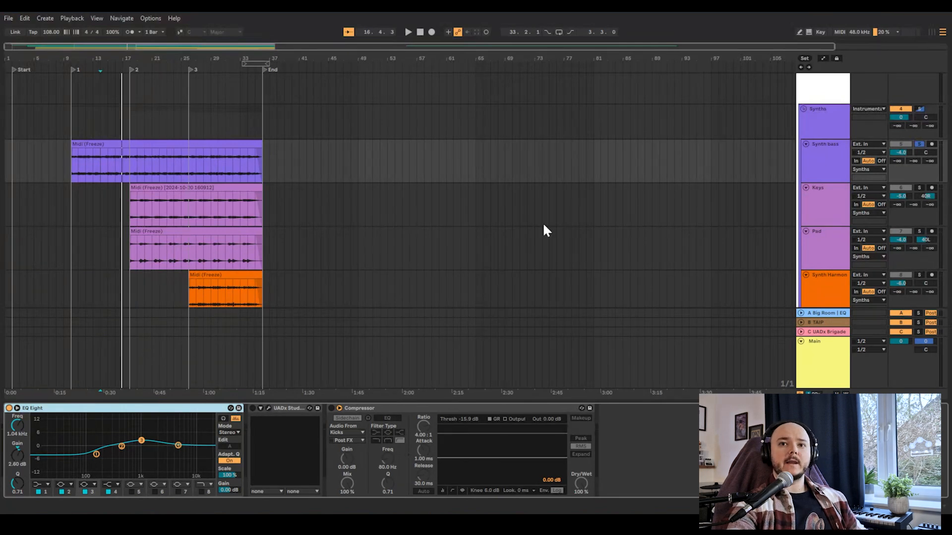
View the Bass group's devices and play the soloed Synth bass track from bar 14
scroll(873, 156, down, 5)
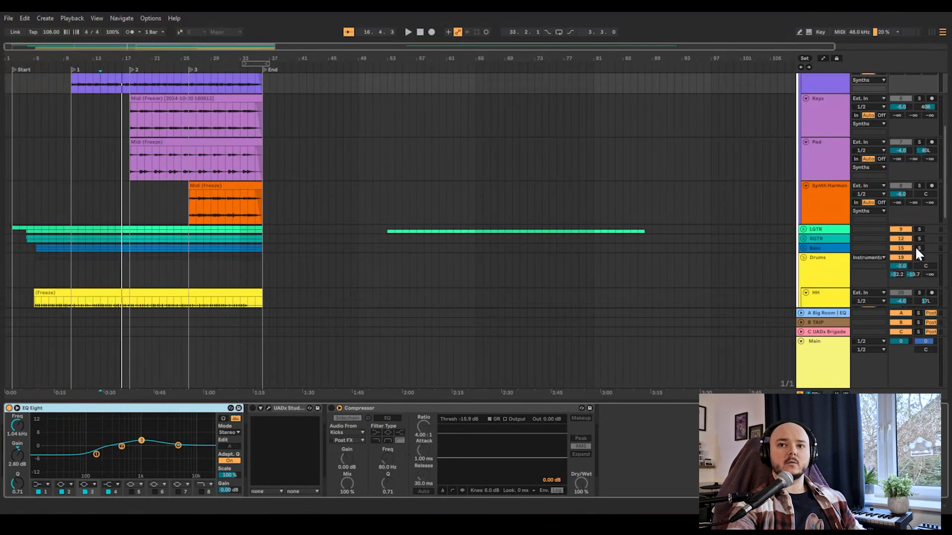
click(916, 247)
scroll(461, 216, up, 5)
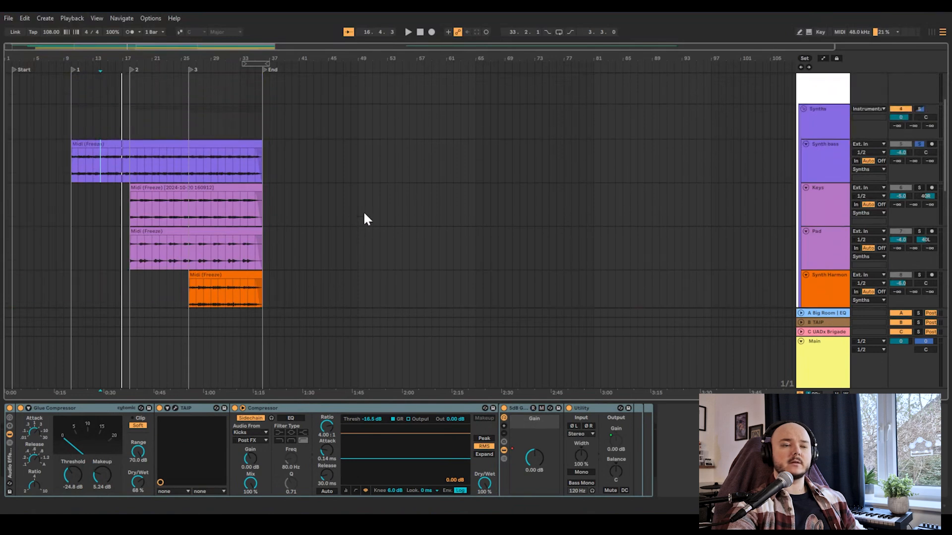
scroll(90, 149, down, 1)
key(space)
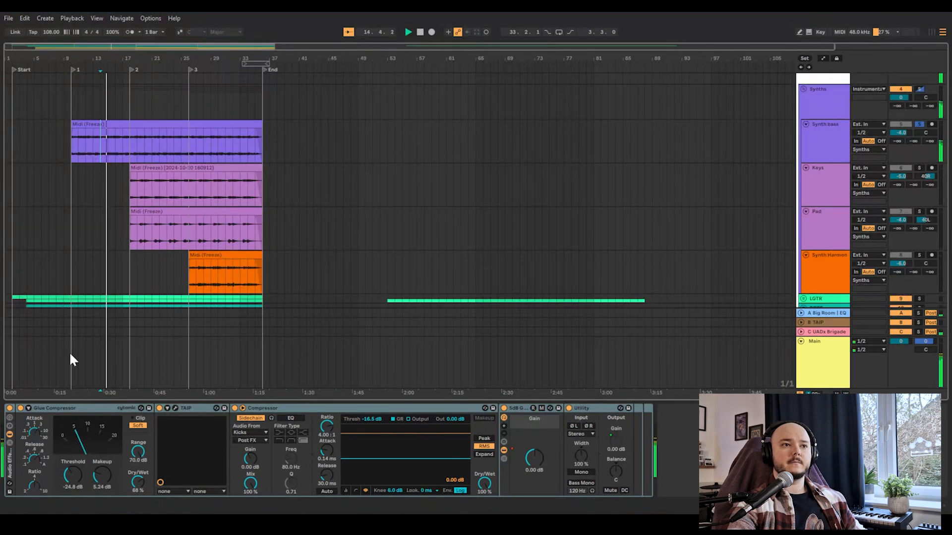
Compare the Synth bass track's EQ Eight off and on during playback, and enable UADx Studio D Chorus
click(101, 142)
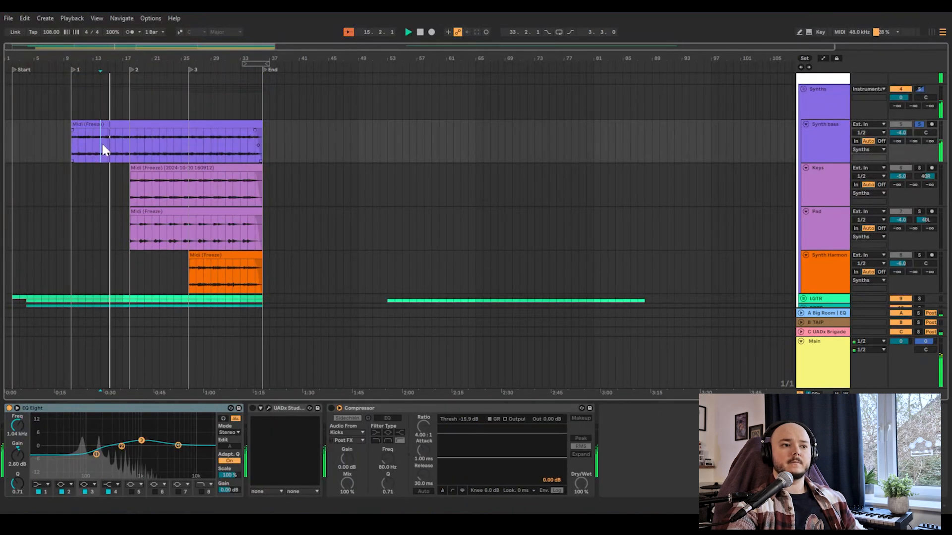
click(10, 408)
click(9, 408)
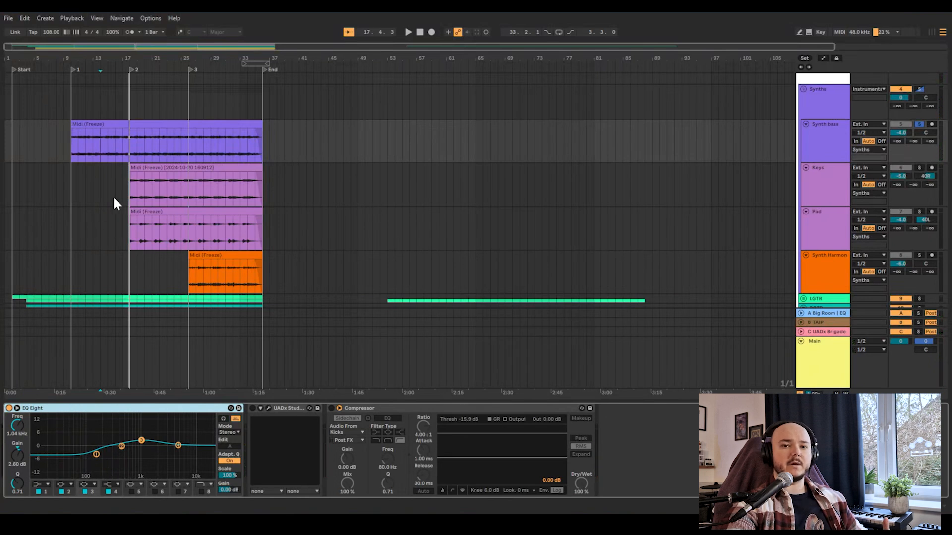
click(252, 408)
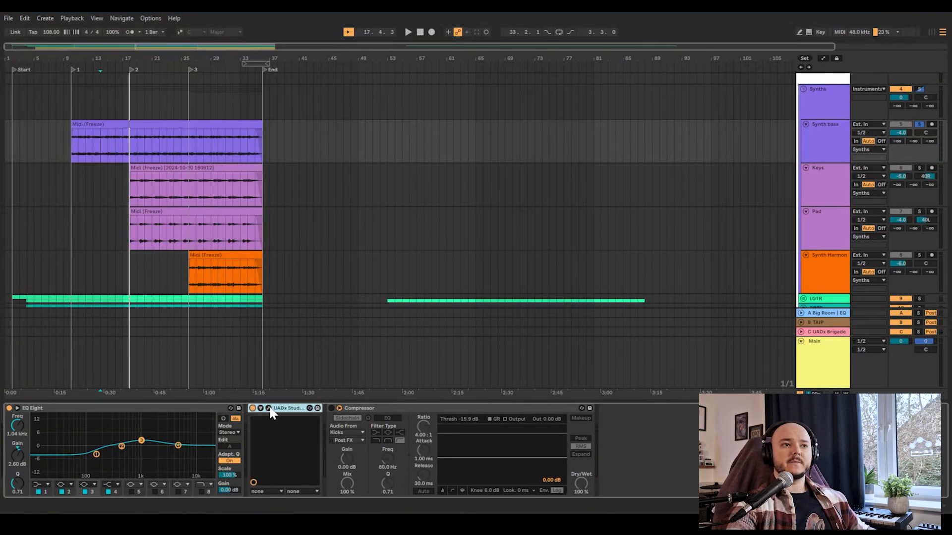
key(space)
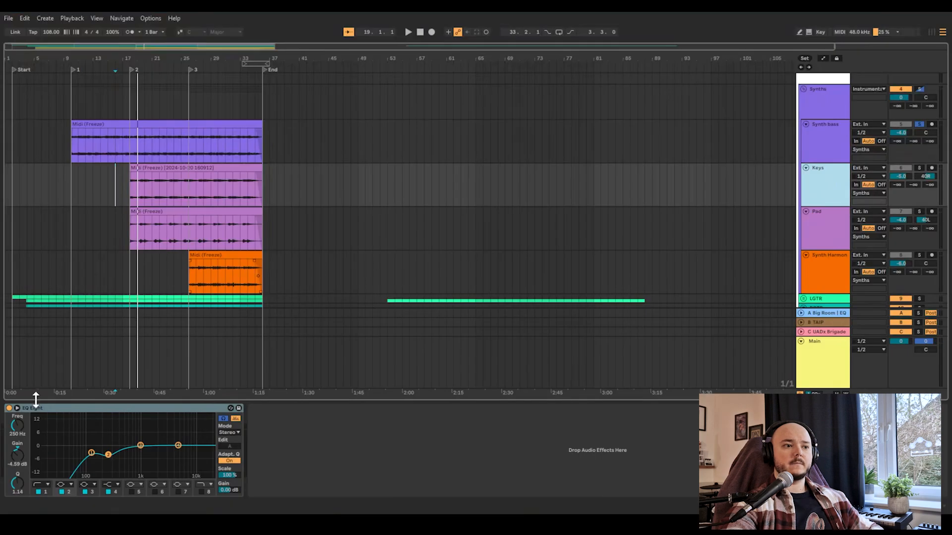
Bypass the Keys track's EQ Eight and play the soloed track from bar 19
click(9, 408)
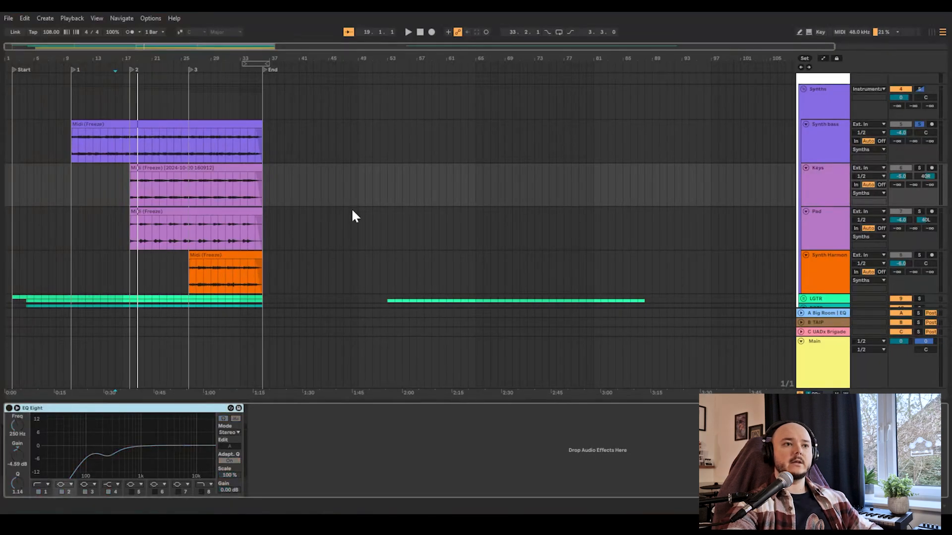
click(136, 192)
click(918, 168)
key(space)
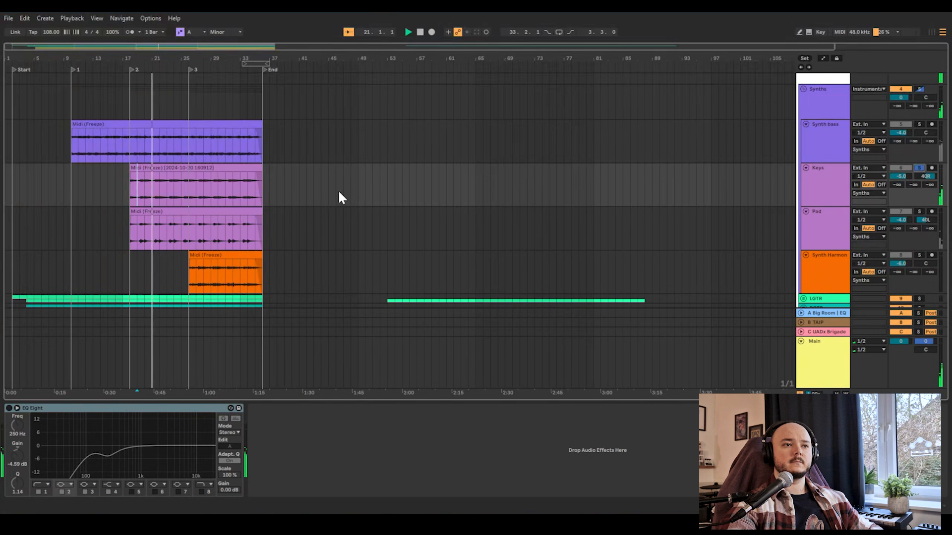
key(space)
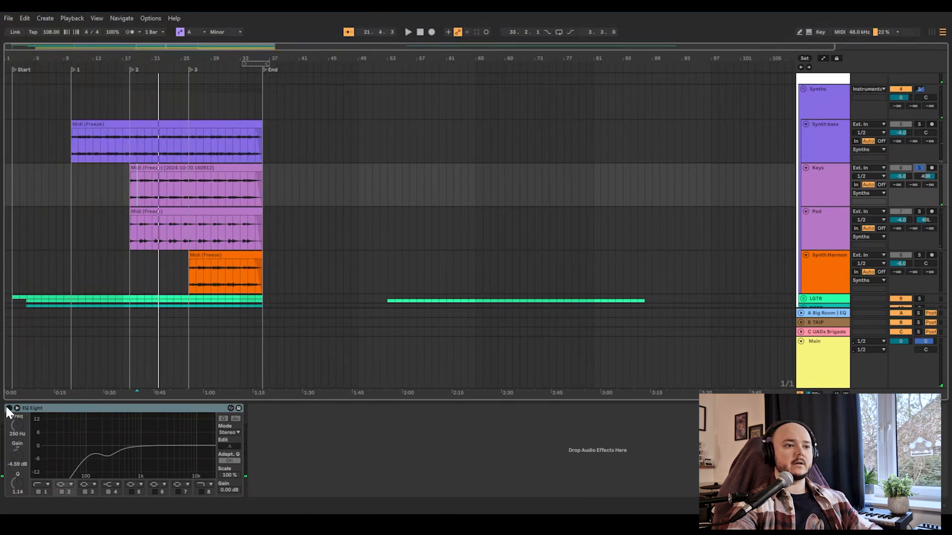
Turn the Keys track's EQ Eight back on and examine its bands 1 and 2
click(8, 408)
click(9, 408)
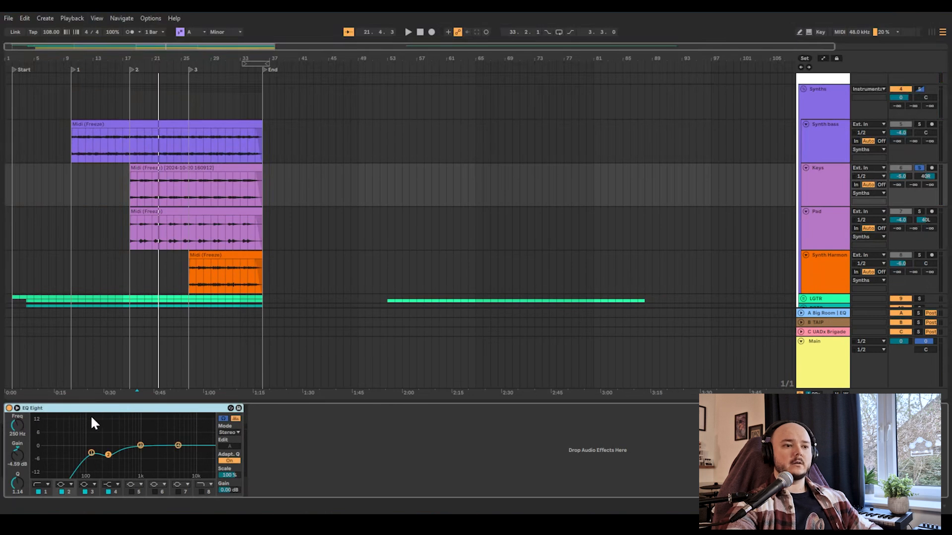
click(92, 452)
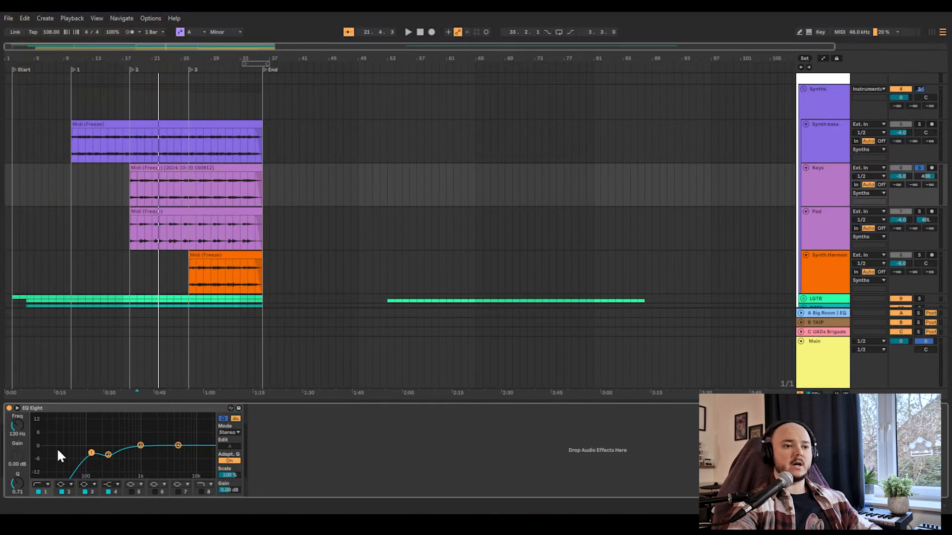
click(108, 455)
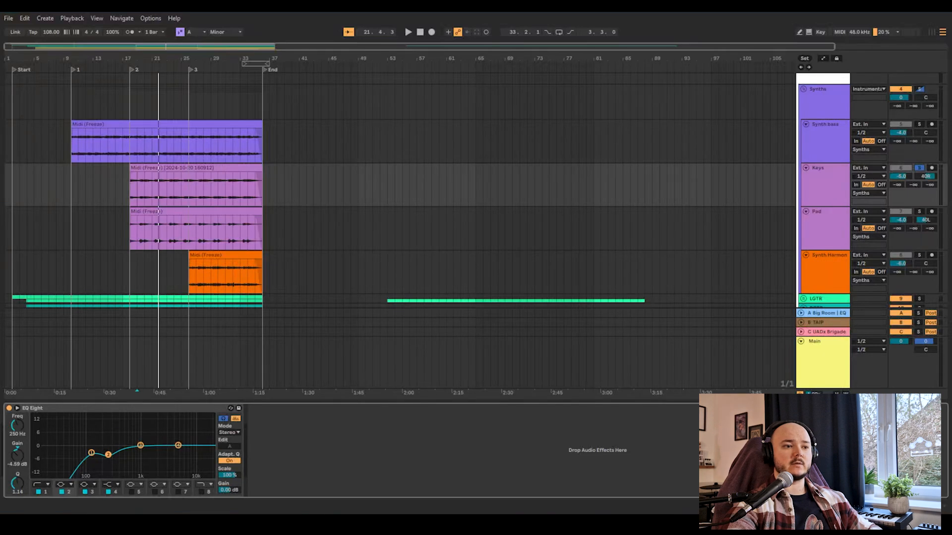
Play the soloed Keys track from bar 19 and compare its EQ Eight off and on, leaving it on
key(space)
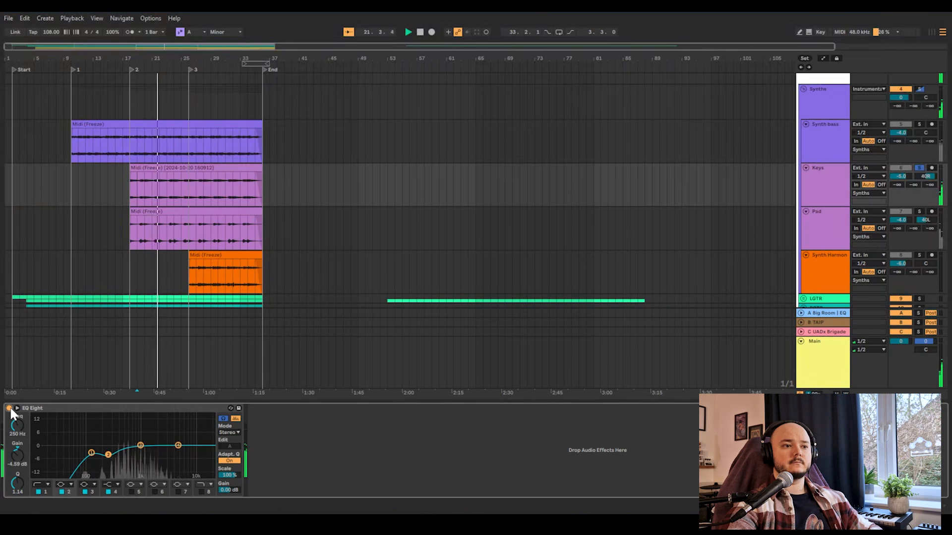
click(9, 408)
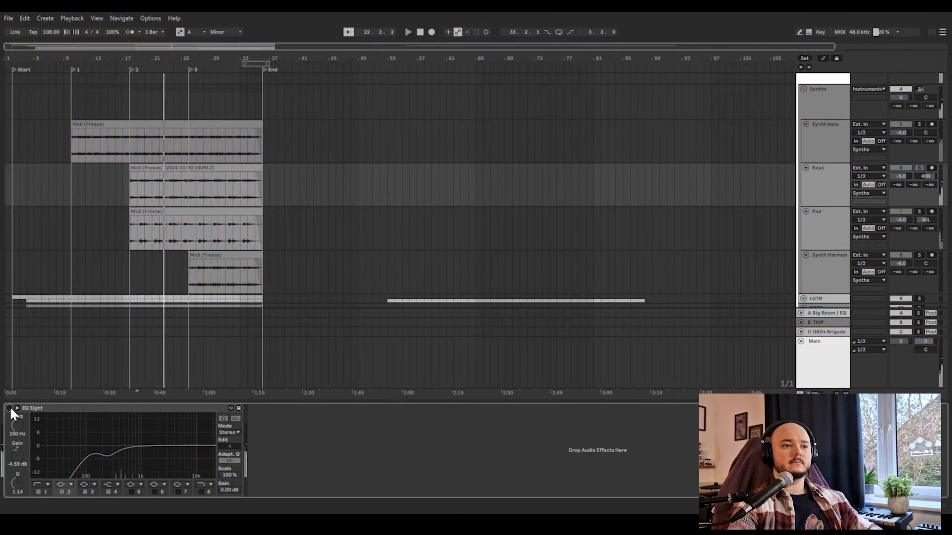
click(10, 407)
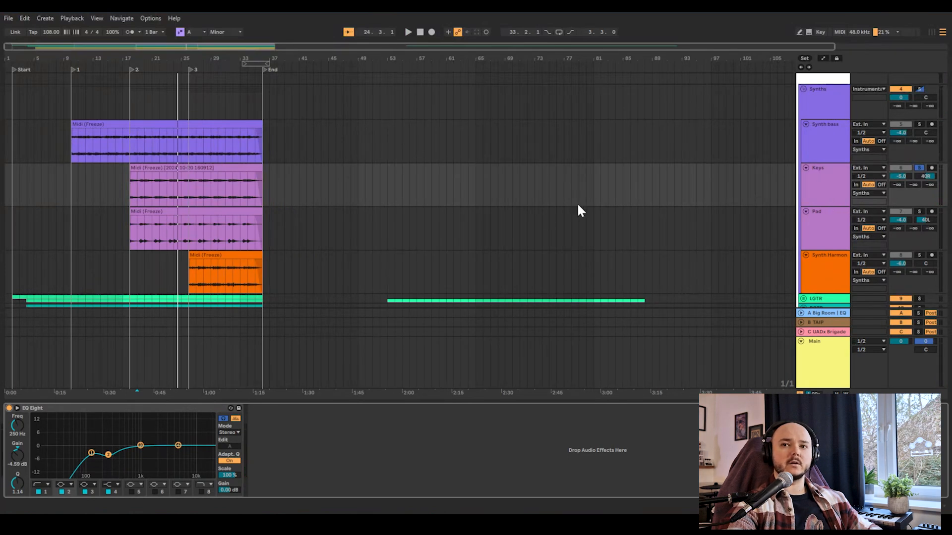
Bypass the Pad track's EQ Eight and play the soloed track from bar 18
click(131, 237)
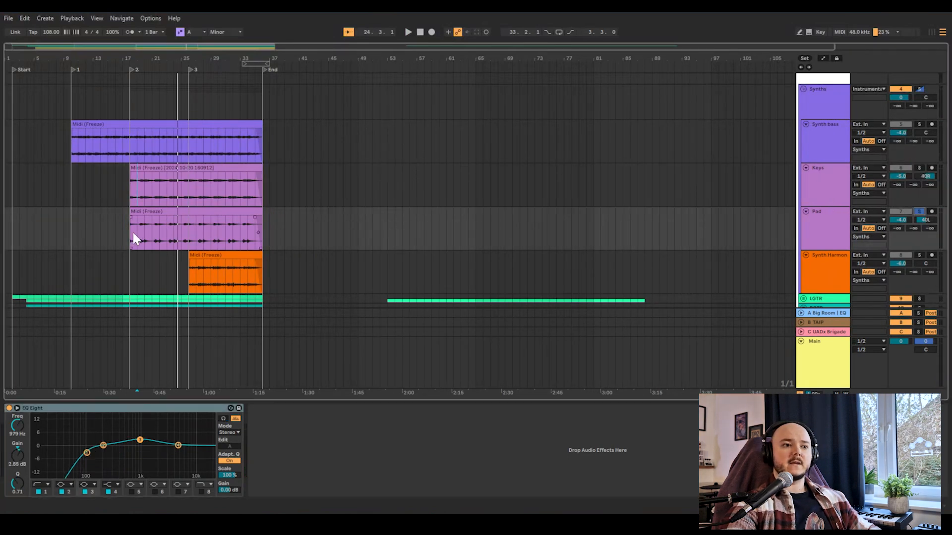
key(space)
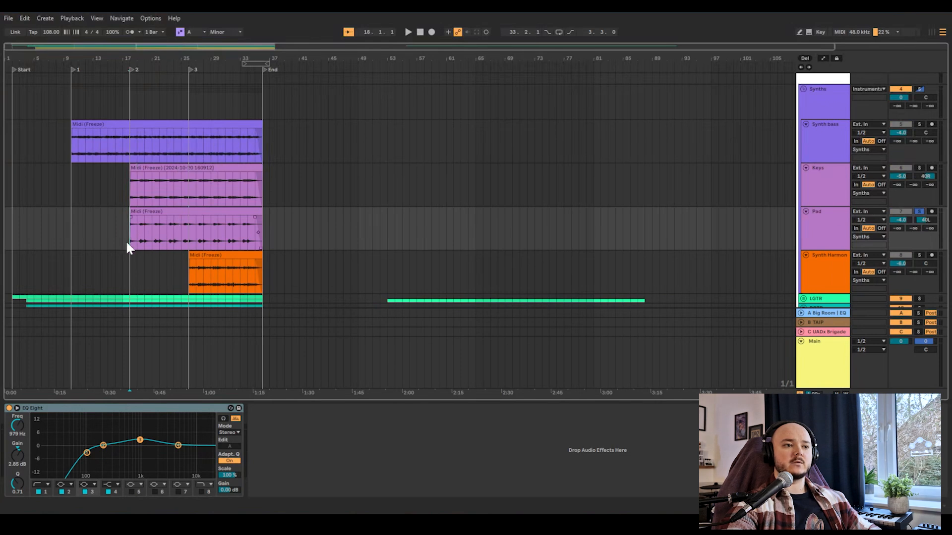
click(9, 408)
key(space)
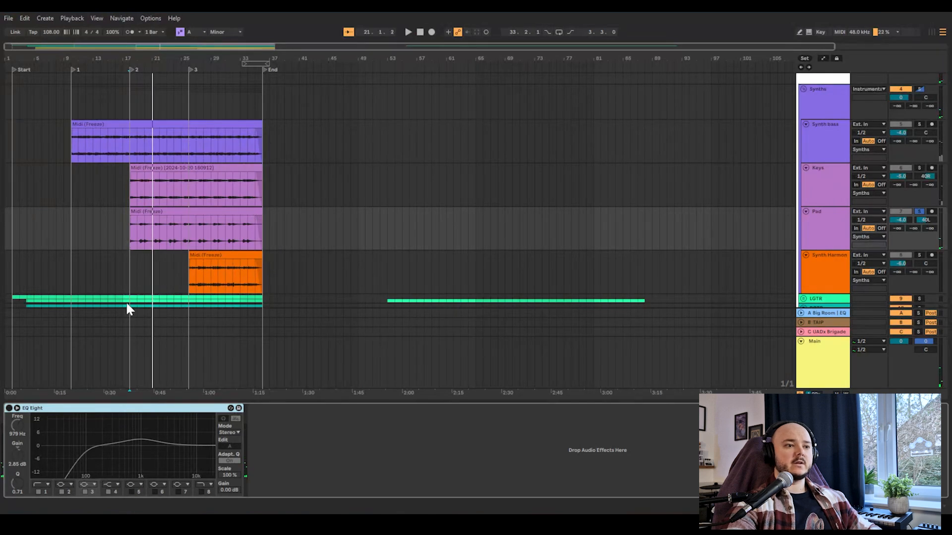
Turn the Pad track's EQ Eight back on and examine its bands 1 and 3
click(8, 408)
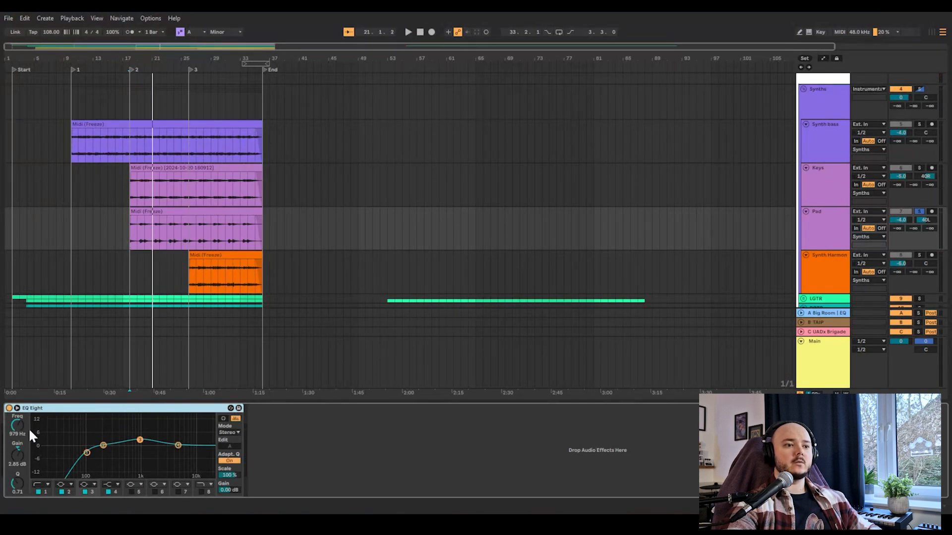
click(87, 452)
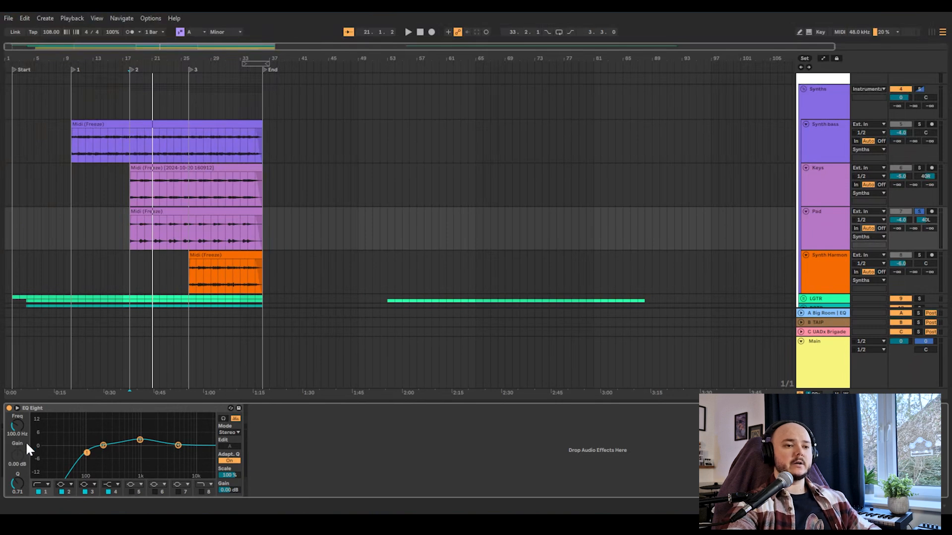
click(140, 439)
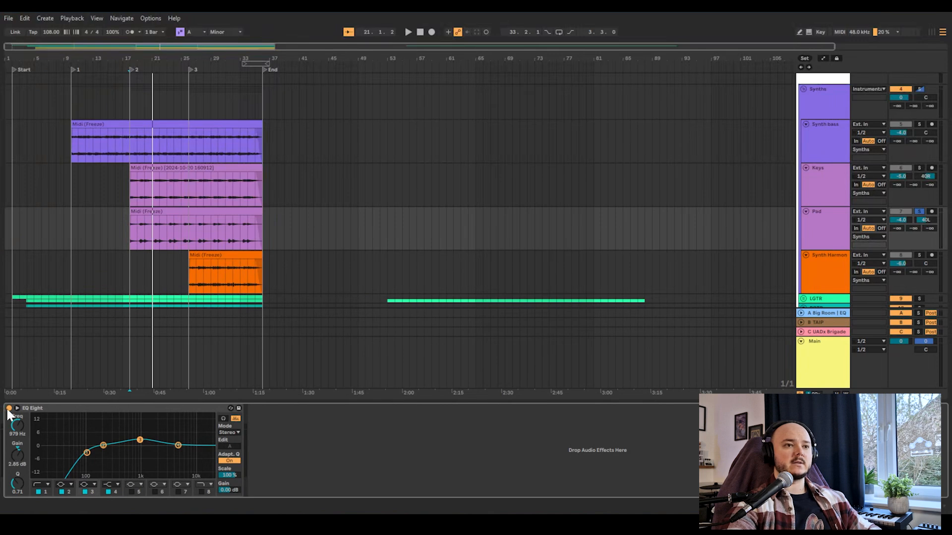
Play the soloed Pad track from bar 19 and compare its EQ Eight on and off, leaving it on
key(space)
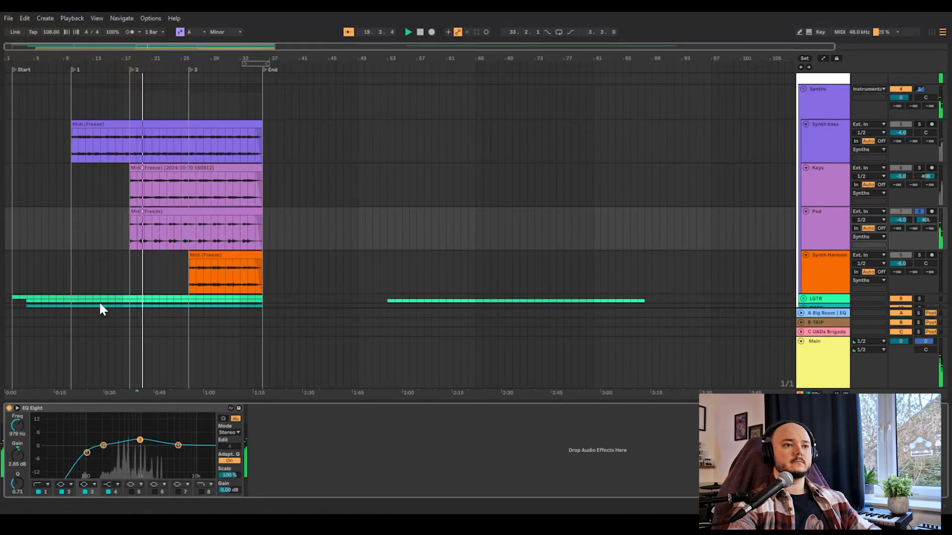
click(9, 408)
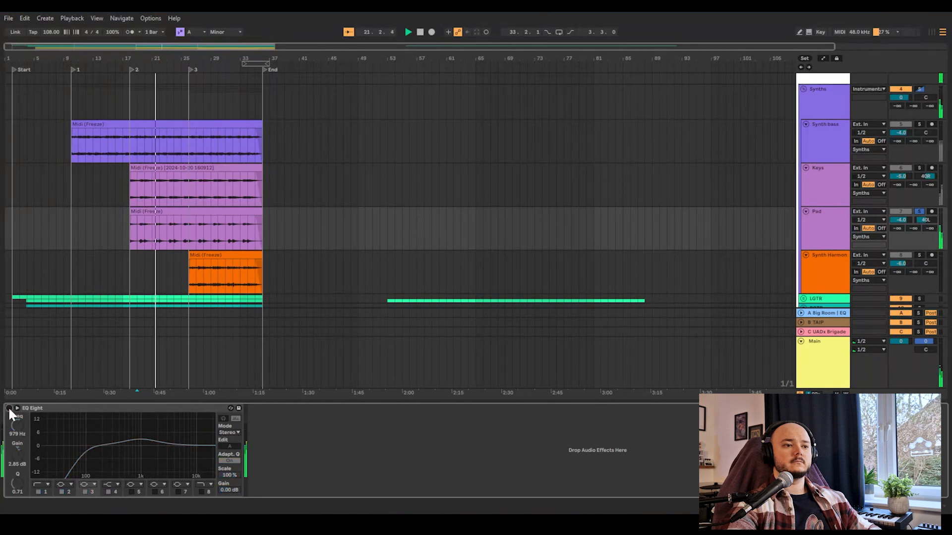
click(9, 410)
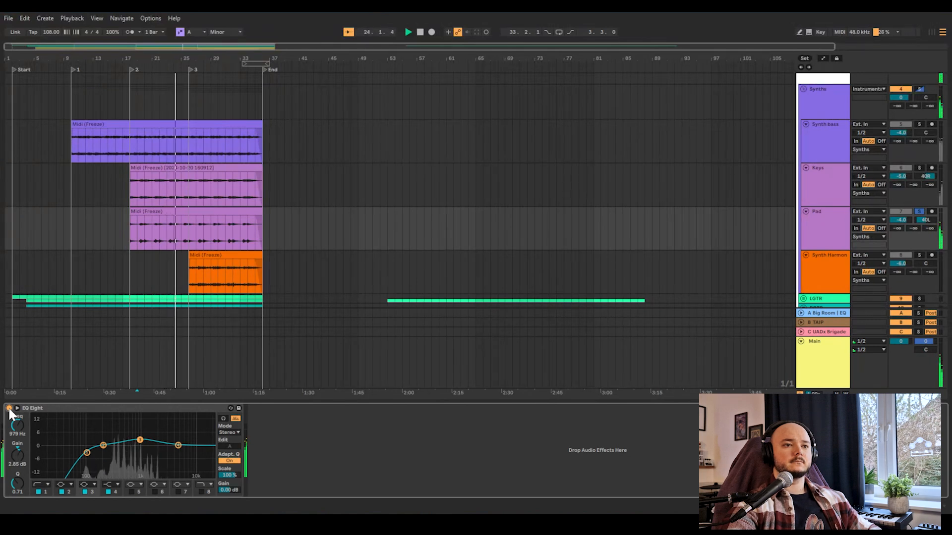
click(9, 408)
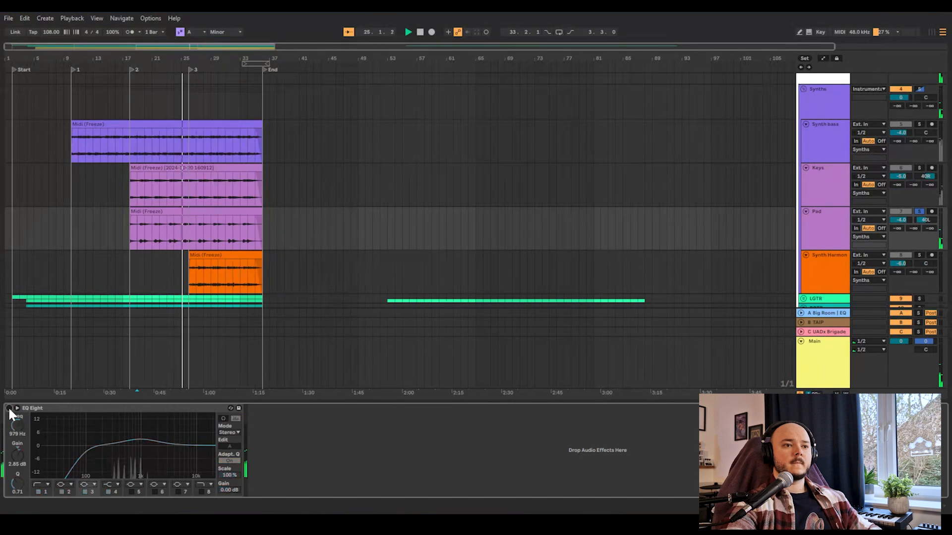
click(9, 408)
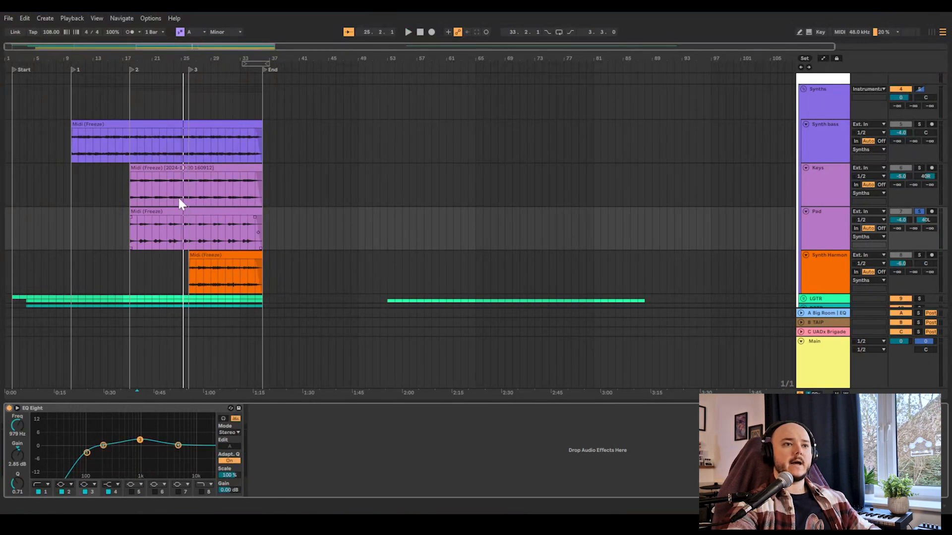
Play the soloed Synth Harmony track from bar 26, enable its EQ Eight, and compare it on and off, leaving it on
click(233, 280)
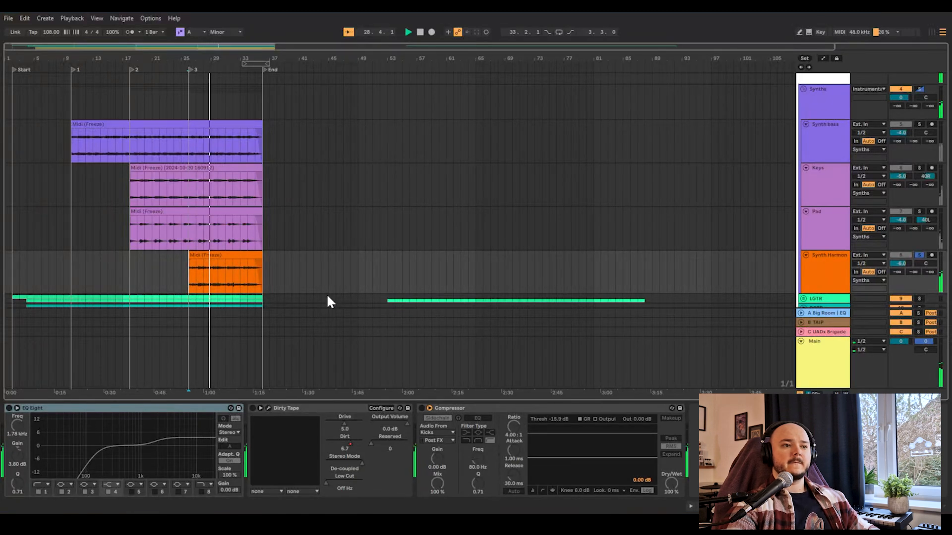
click(8, 407)
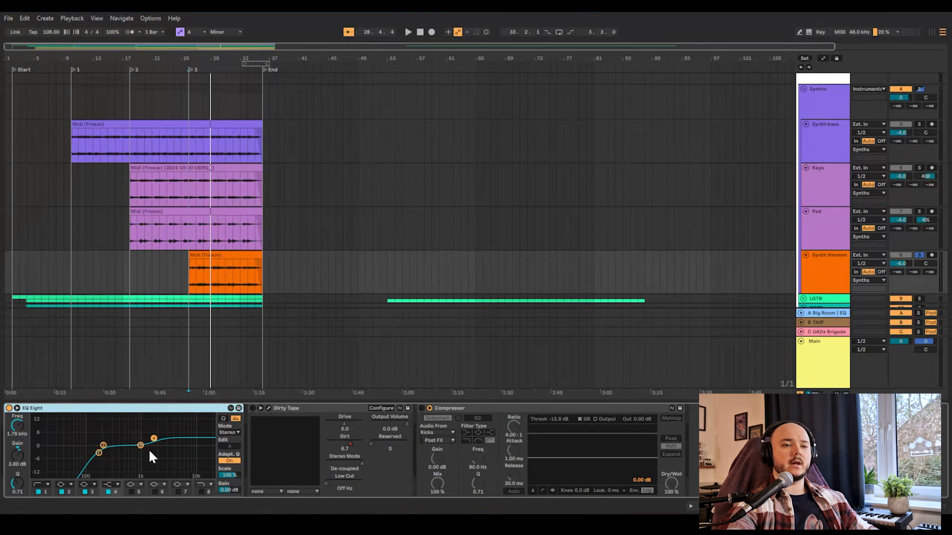
key(space)
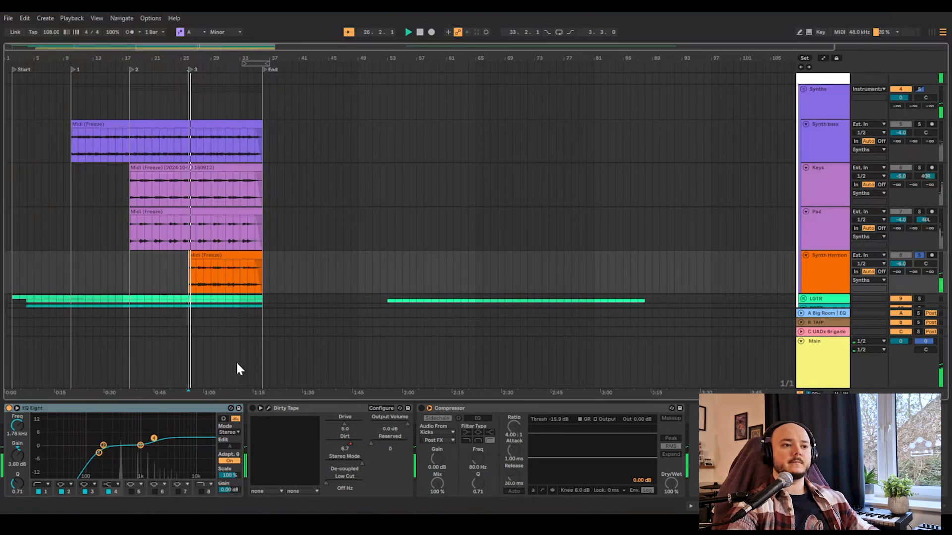
click(11, 415)
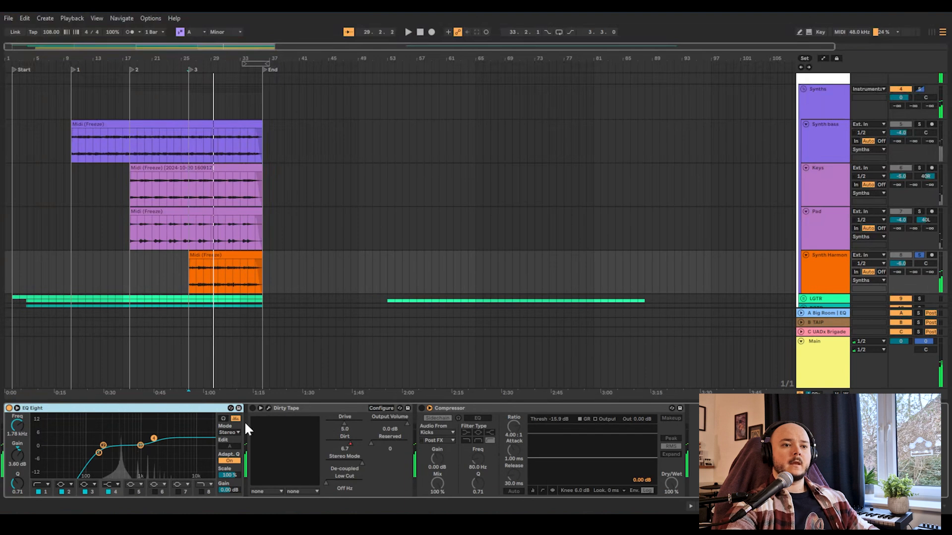
Turn on the Synth Harmony track's Dirty Tape plugin and open its window in the middle of the arrangement
click(253, 408)
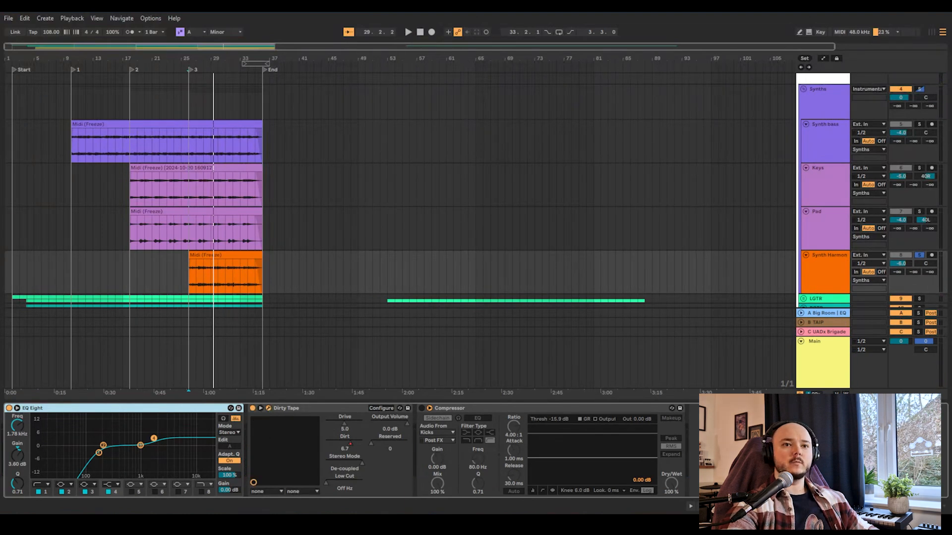
click(268, 408)
drag(446, 93, 427, 90)
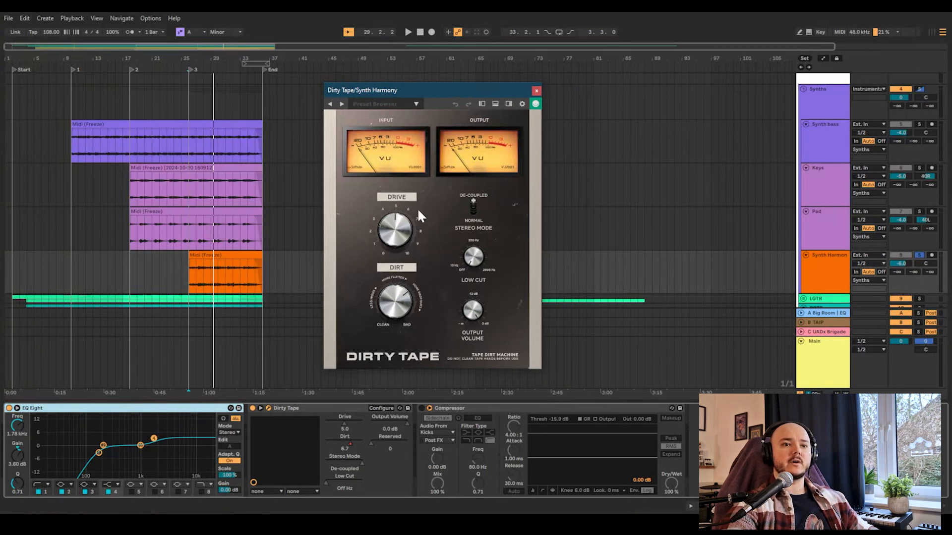
Play the soloed Synth Harmony track, compare Dirty Tape on and off, leave it on, and turn on the track's Compressor
key(space)
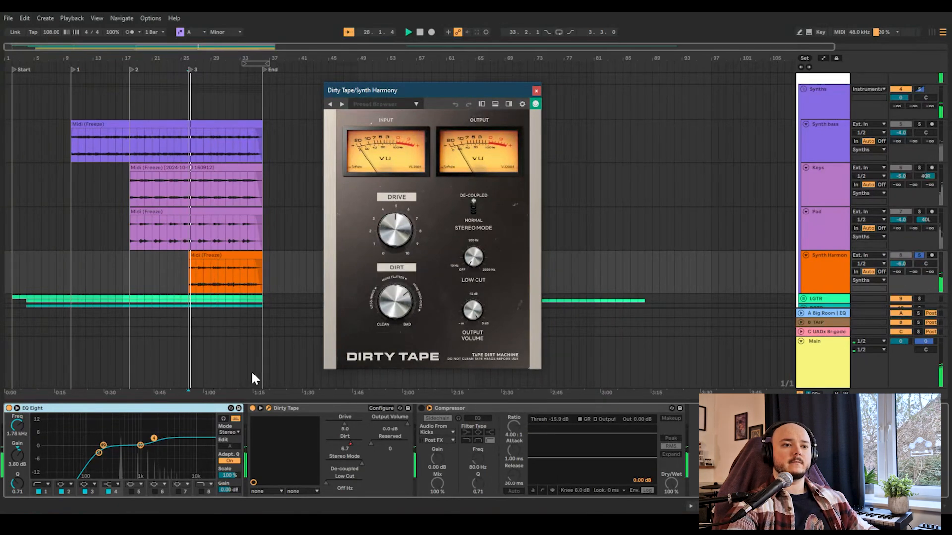
click(251, 407)
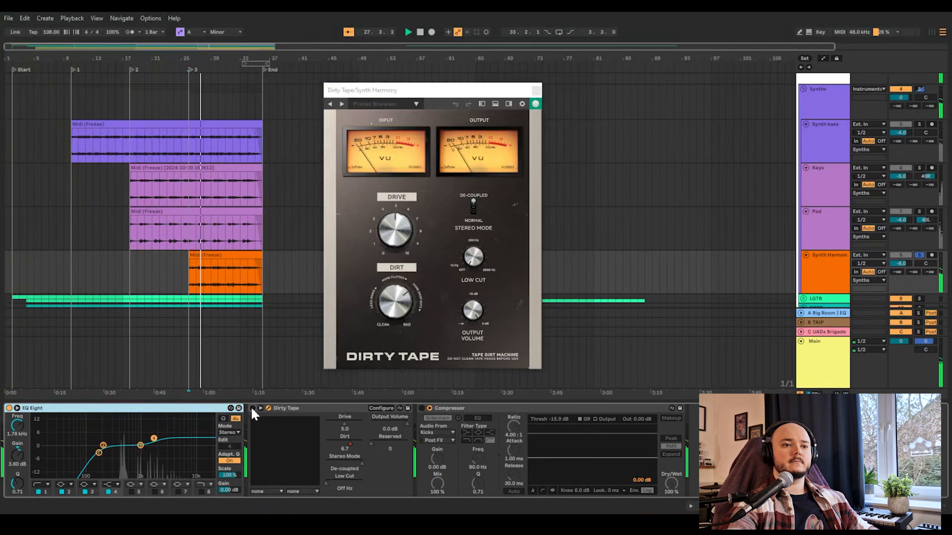
click(252, 407)
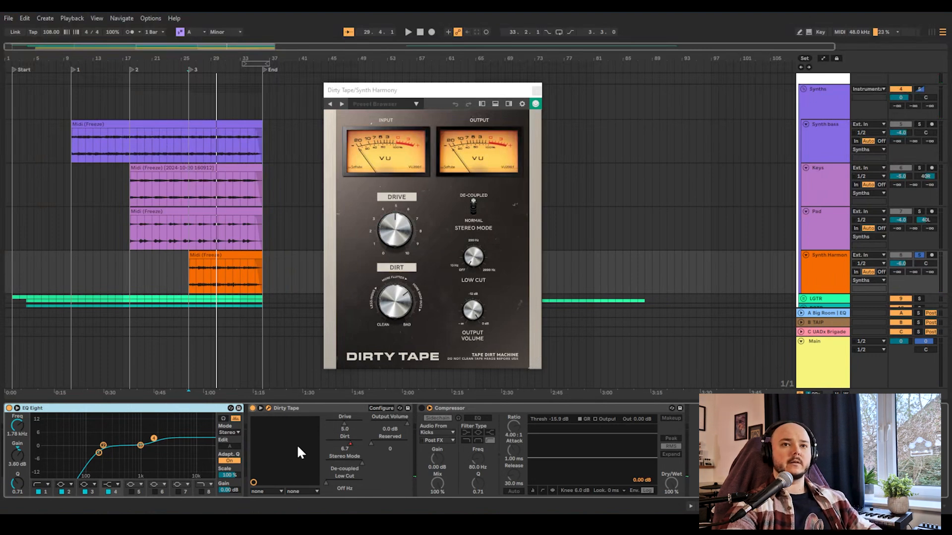
click(537, 90)
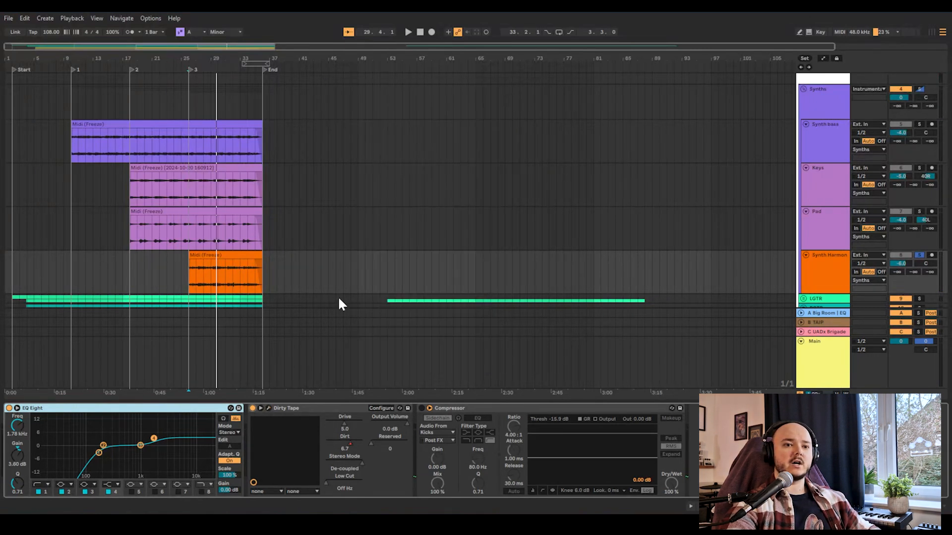
click(421, 407)
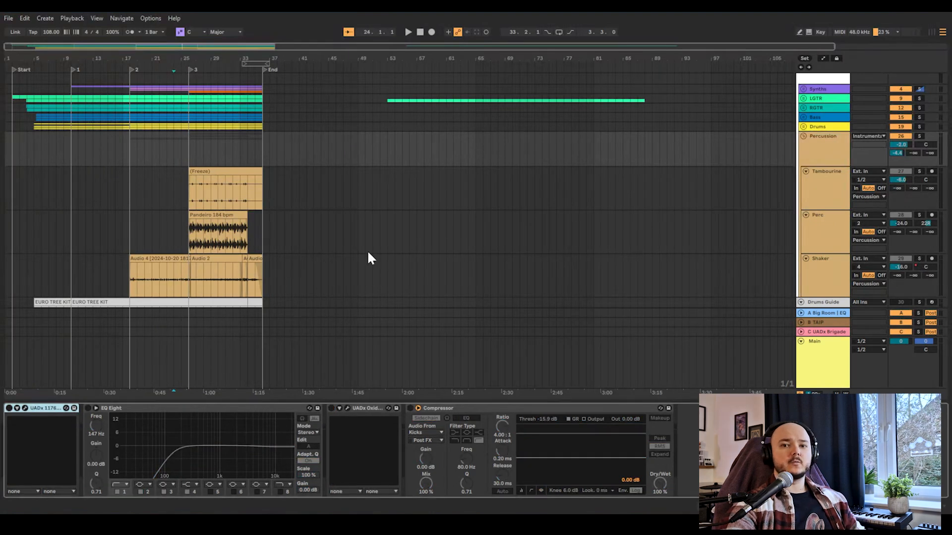
Solo the Percussion group, open its UADx 1176LN compressor and turn it on during playback
click(919, 136)
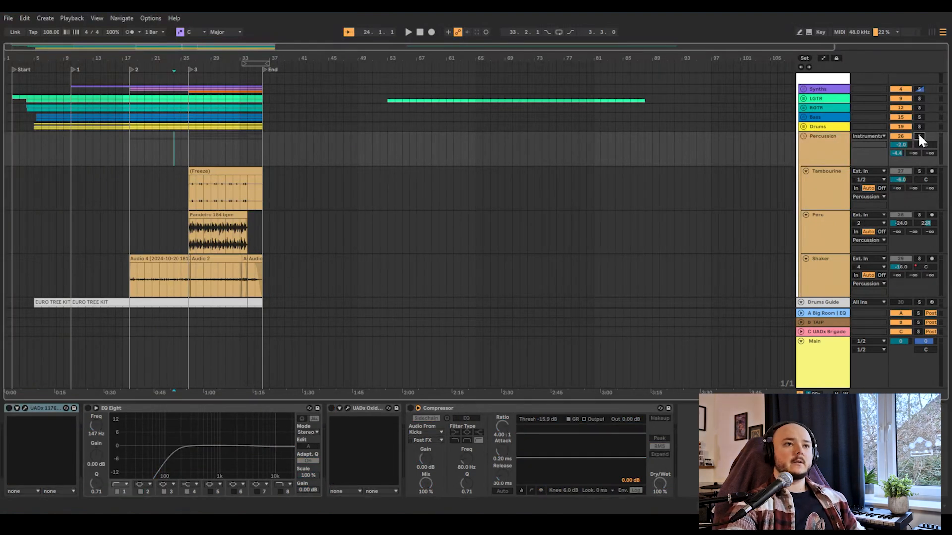
click(195, 147)
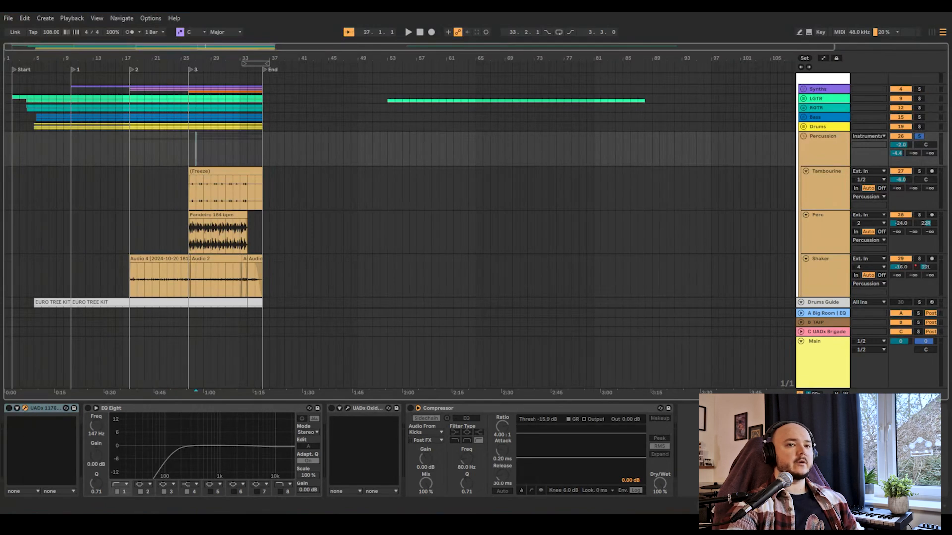
drag(292, 307, 570, 186)
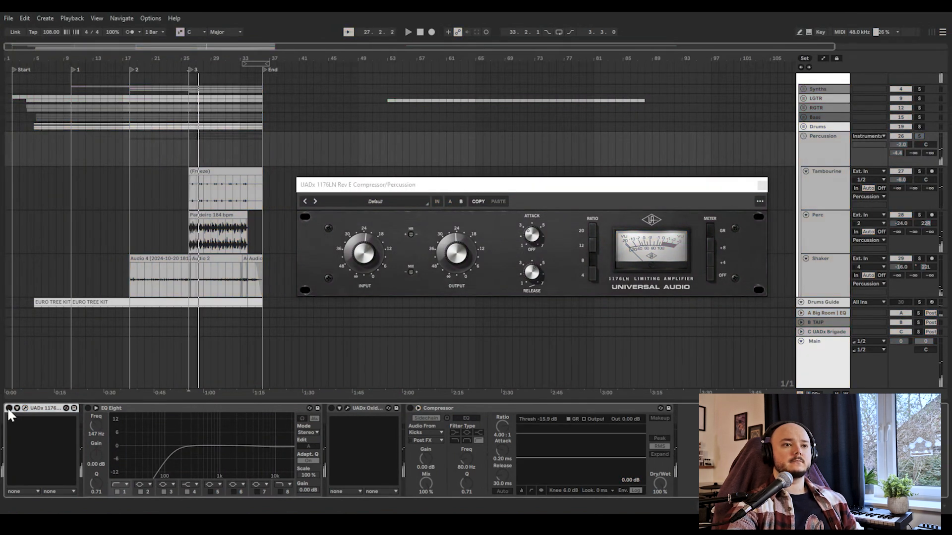
click(9, 409)
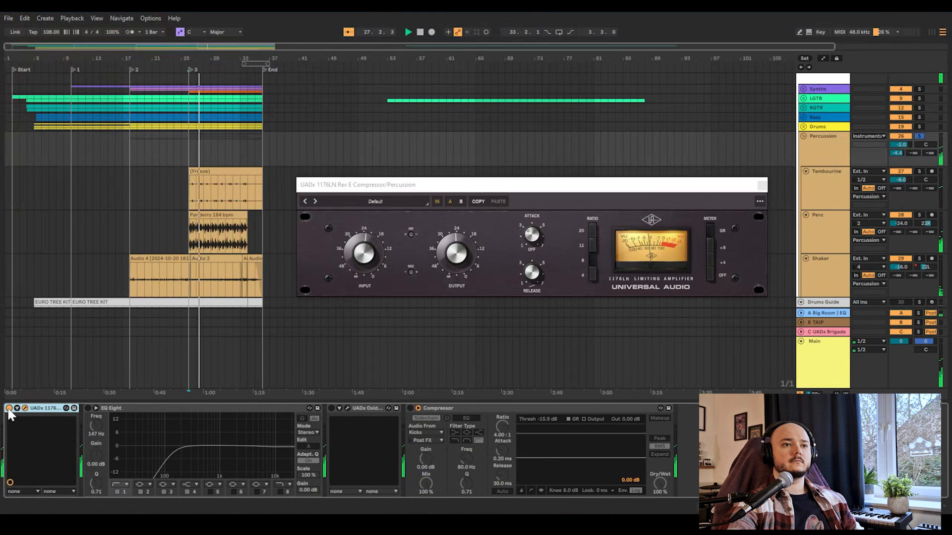
key(space)
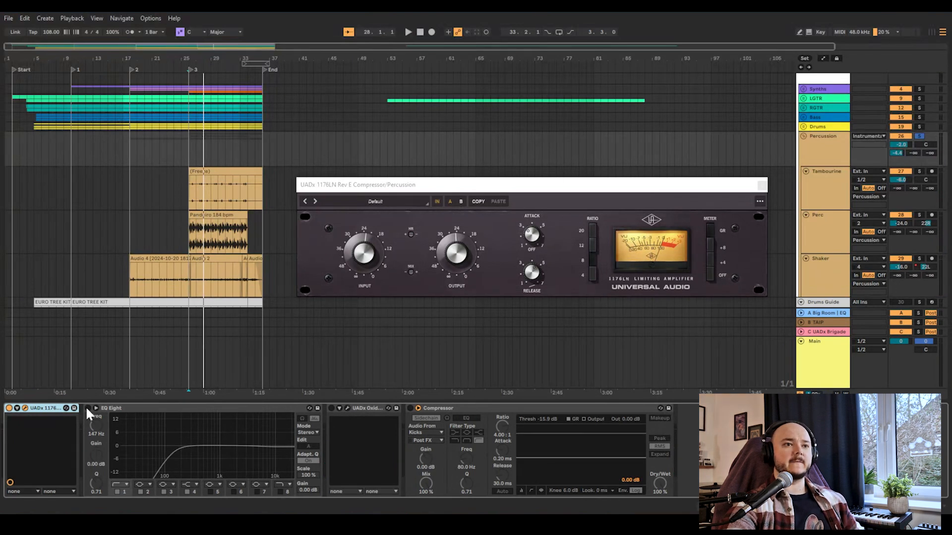
Turn on the Percussion group's EQ Eight and compare it on and off while playing from bar 26, leaving it on
click(88, 408)
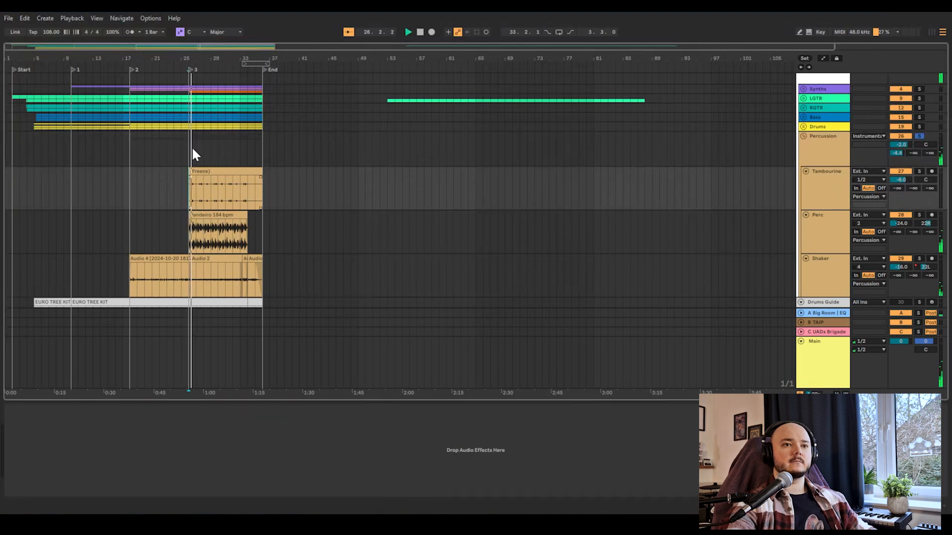
click(192, 145)
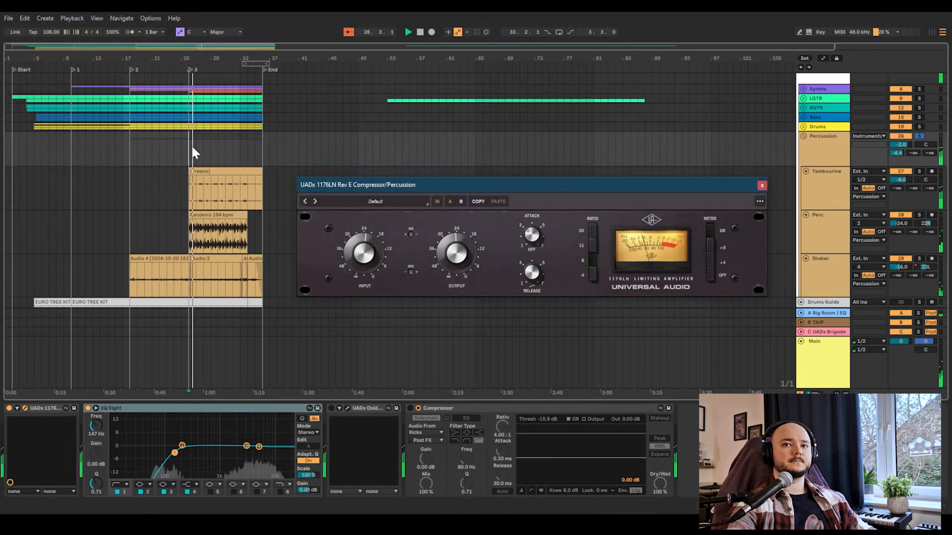
click(88, 408)
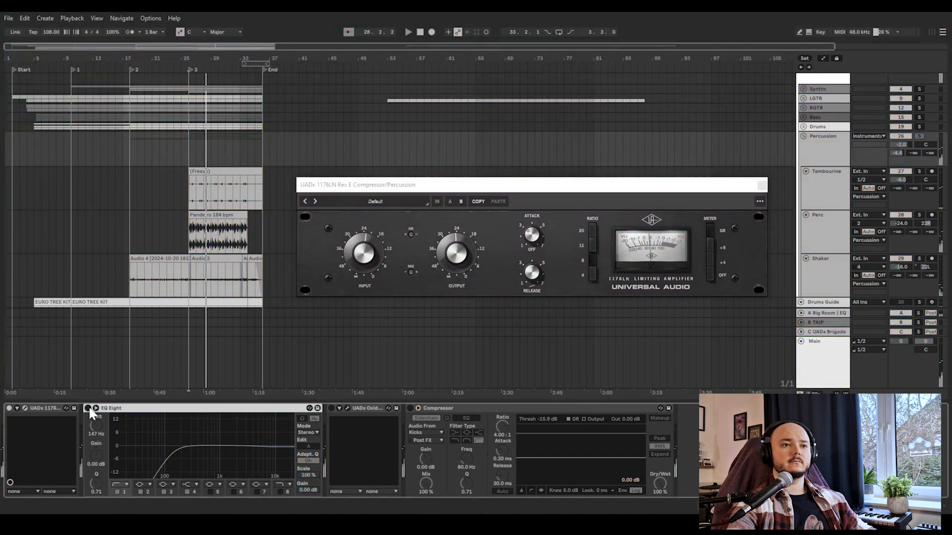
click(88, 408)
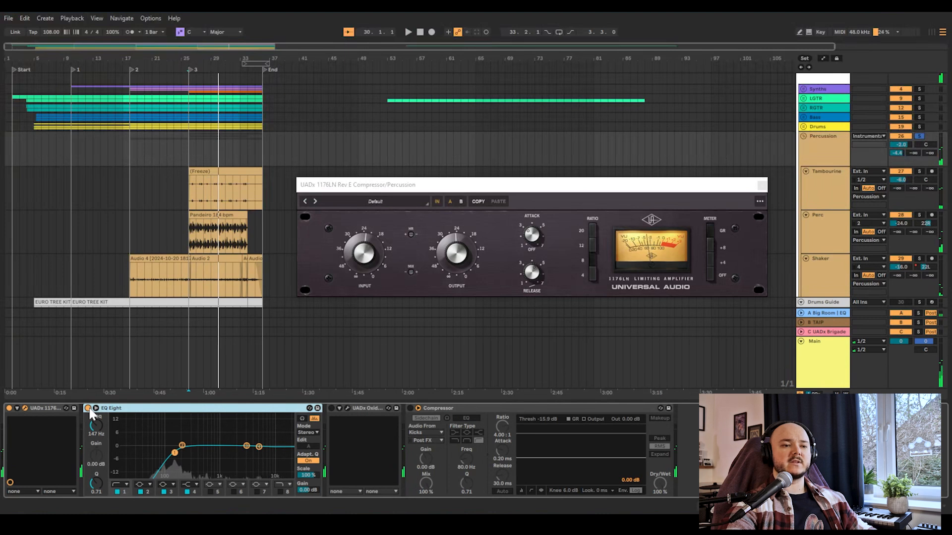
click(762, 185)
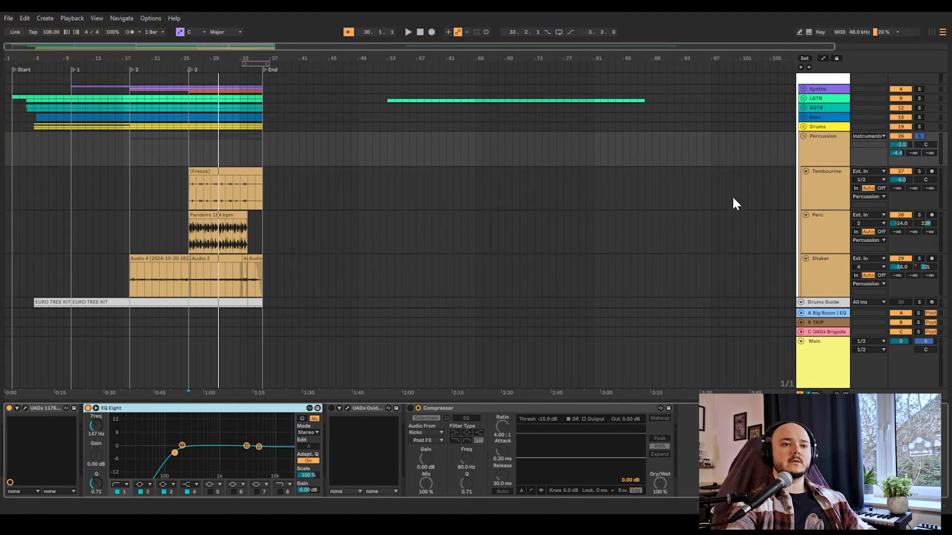
Turn on the Percussion group's UADx Oxide Tape Recorder, compare it on and off during playback, leave it on, and turn on the Compressor
click(331, 408)
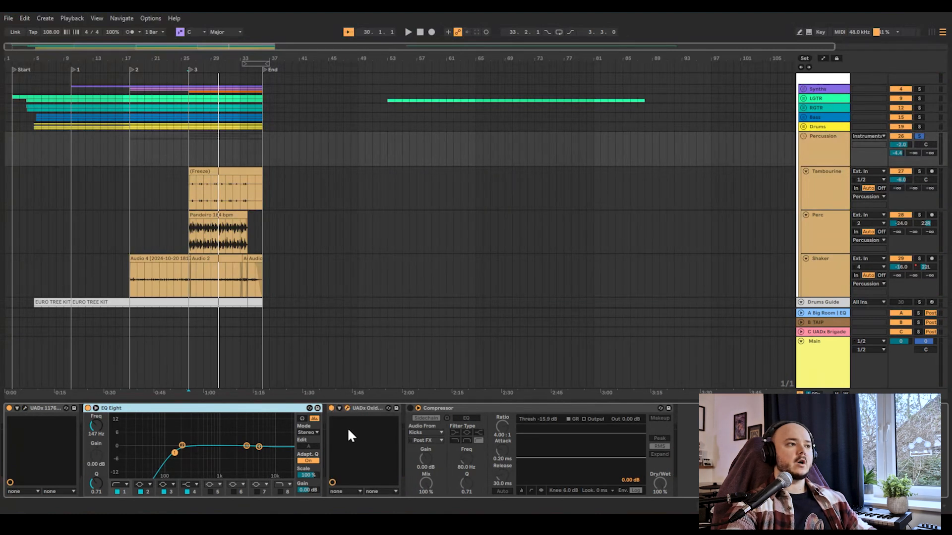
drag(443, 229, 424, 136)
key(space)
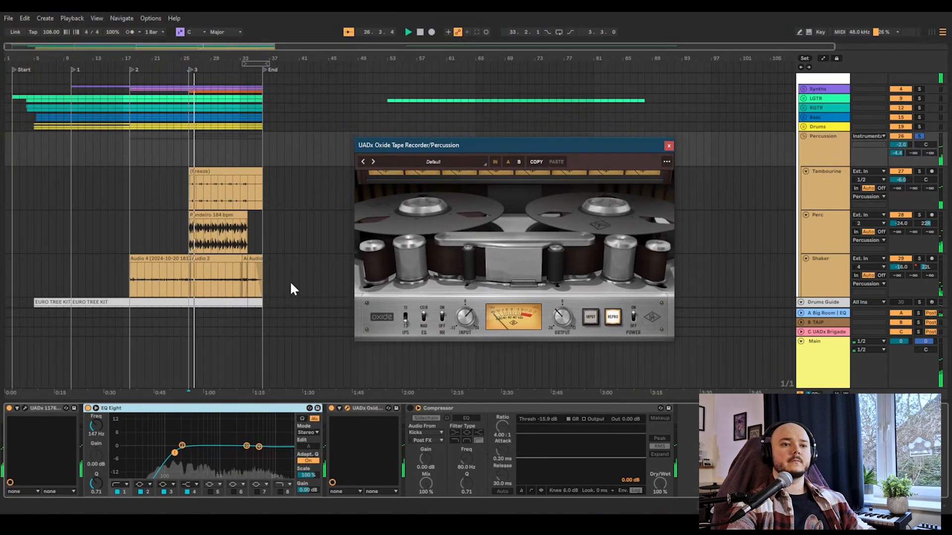
click(330, 407)
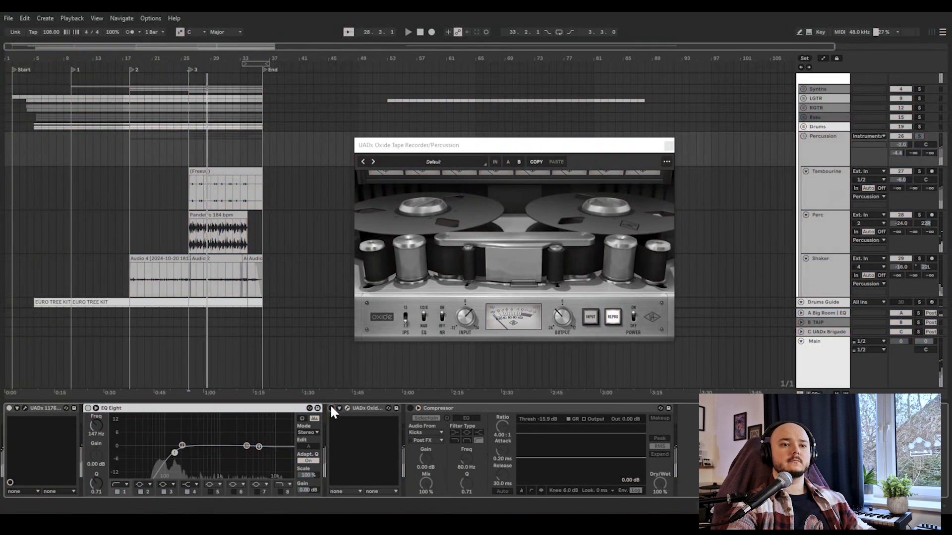
click(330, 407)
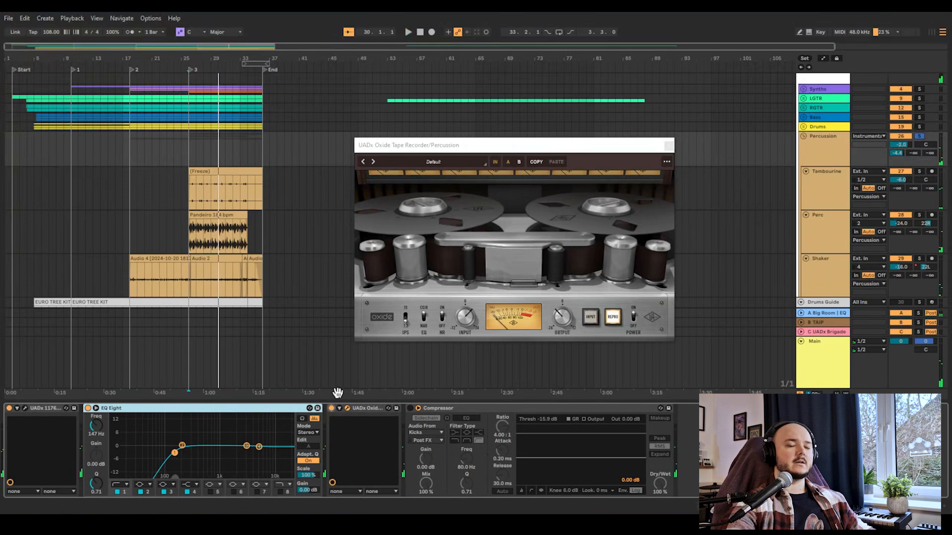
click(669, 146)
click(410, 409)
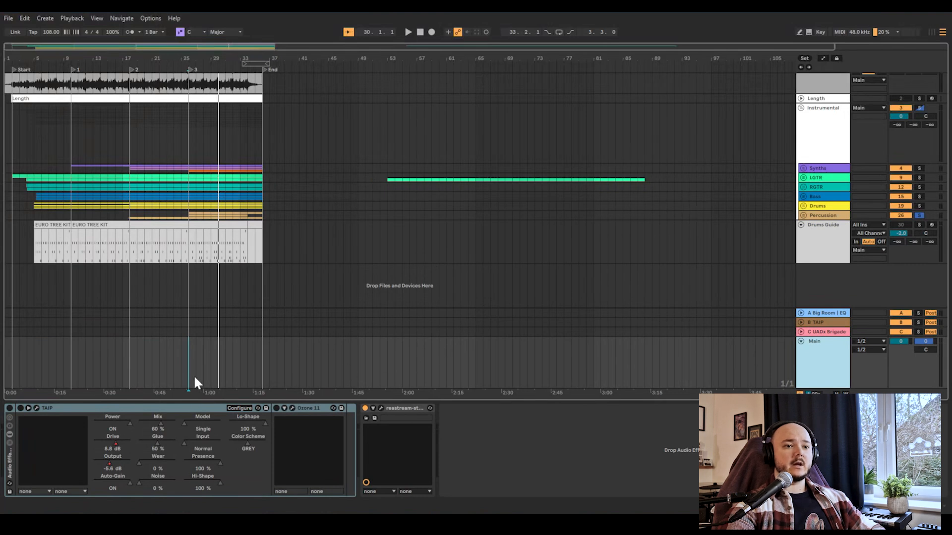
Turn on TAIP in the Main track's effect rack and view its settings in the plugin window
click(19, 408)
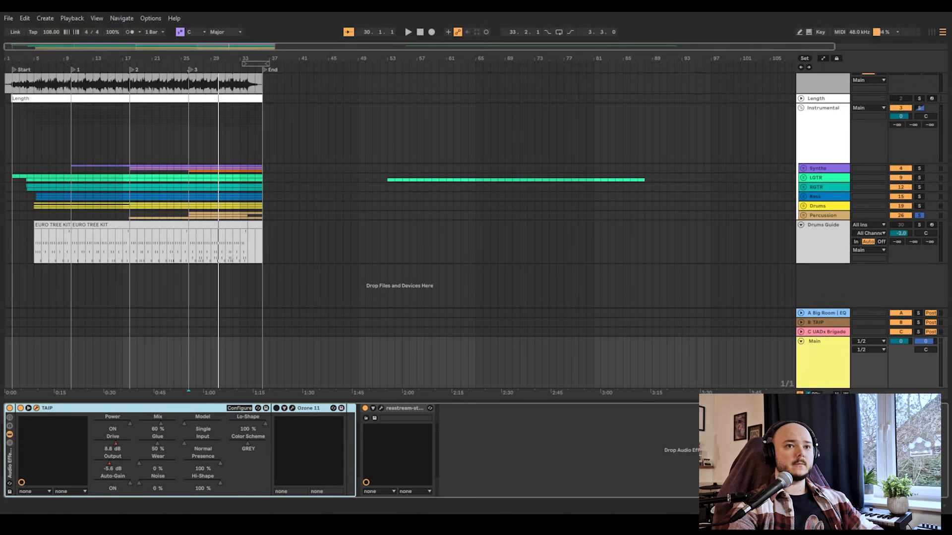
drag(536, 26, 444, 134)
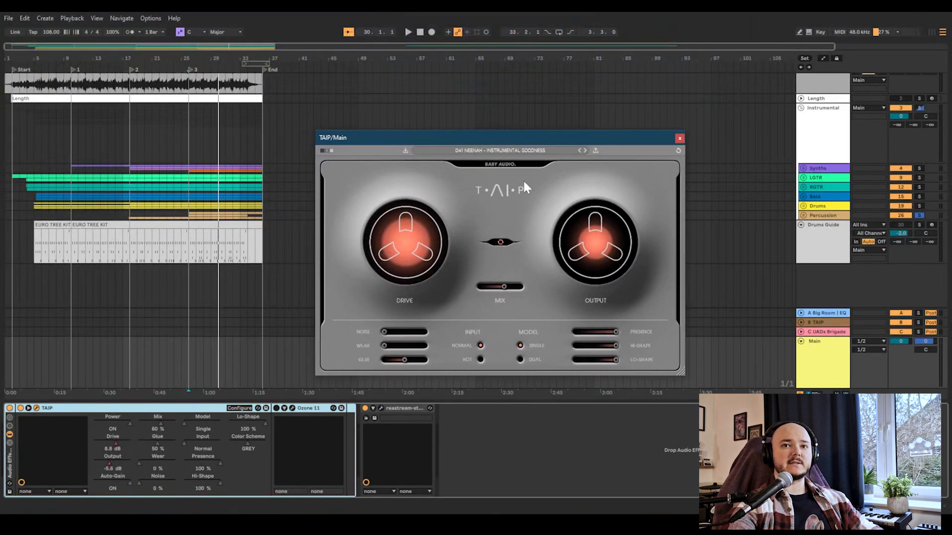
click(681, 139)
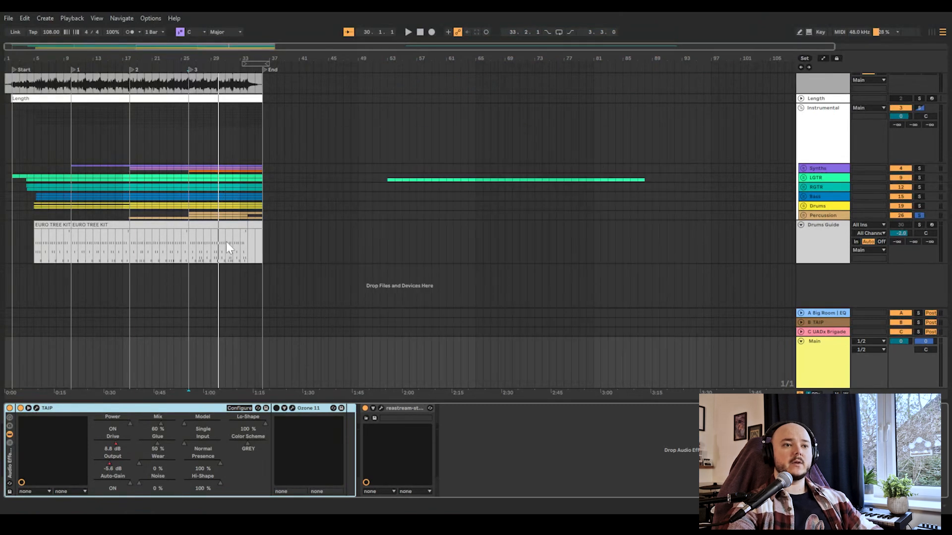
Play the full mix from bar 27 and compare the Main track's TAIP on and off, leaving it on
click(202, 248)
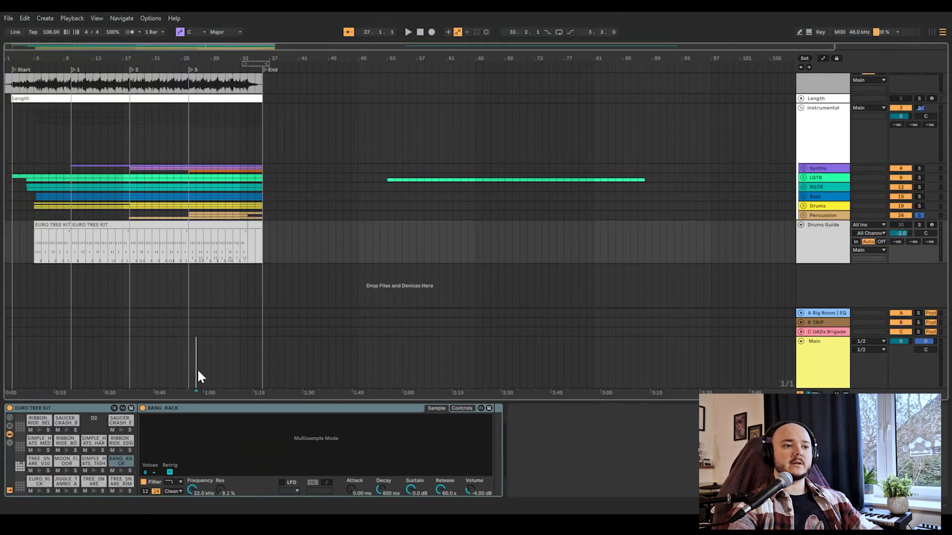
click(198, 372)
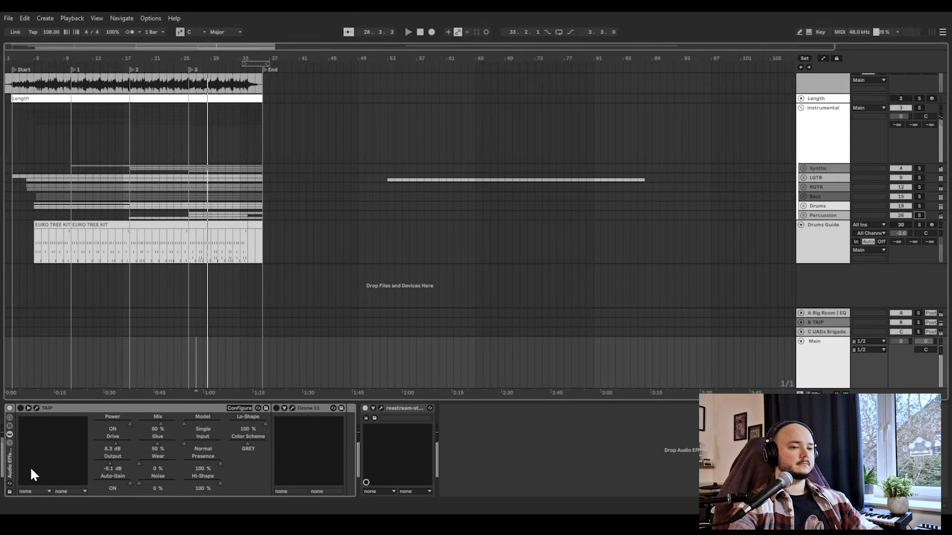
click(21, 408)
key(space)
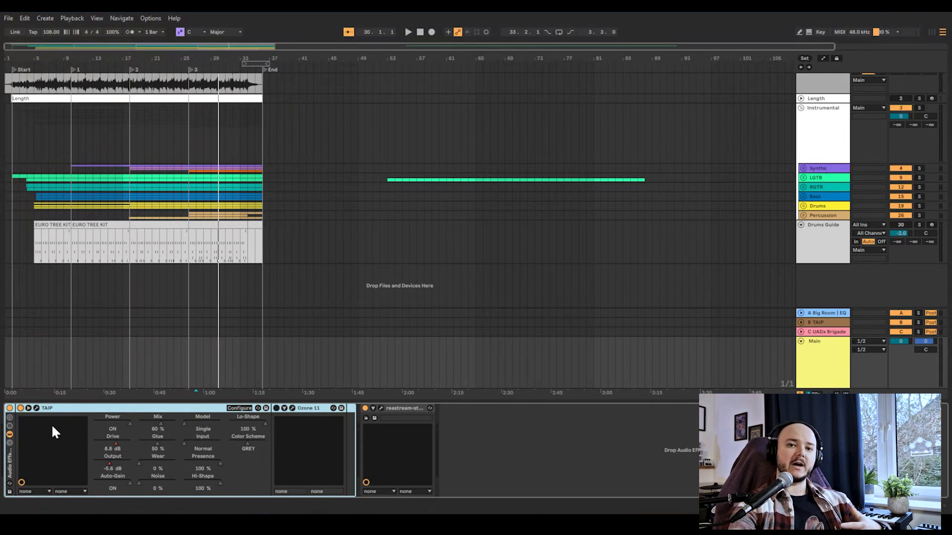
Turn on Ozone 11 in the Main track's effect rack and open its window
click(281, 453)
click(276, 409)
click(292, 408)
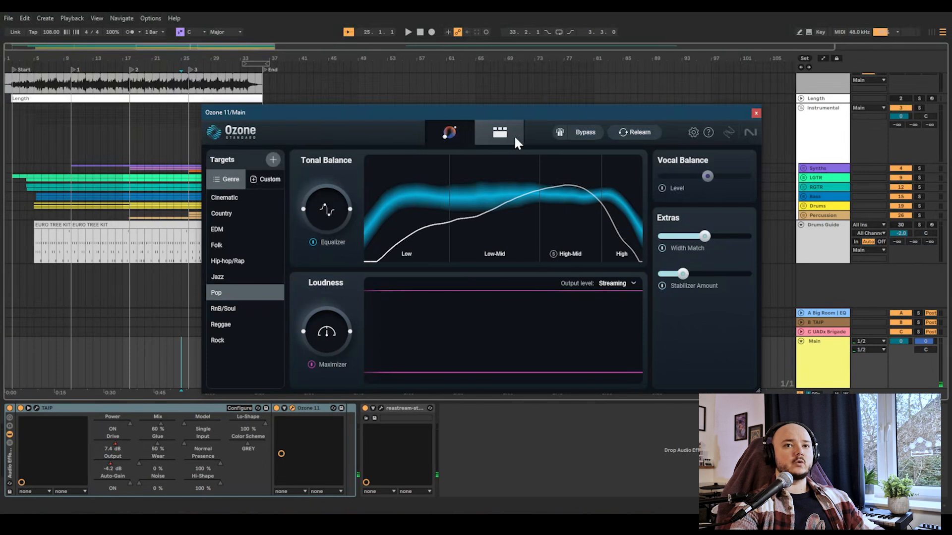
click(384, 116)
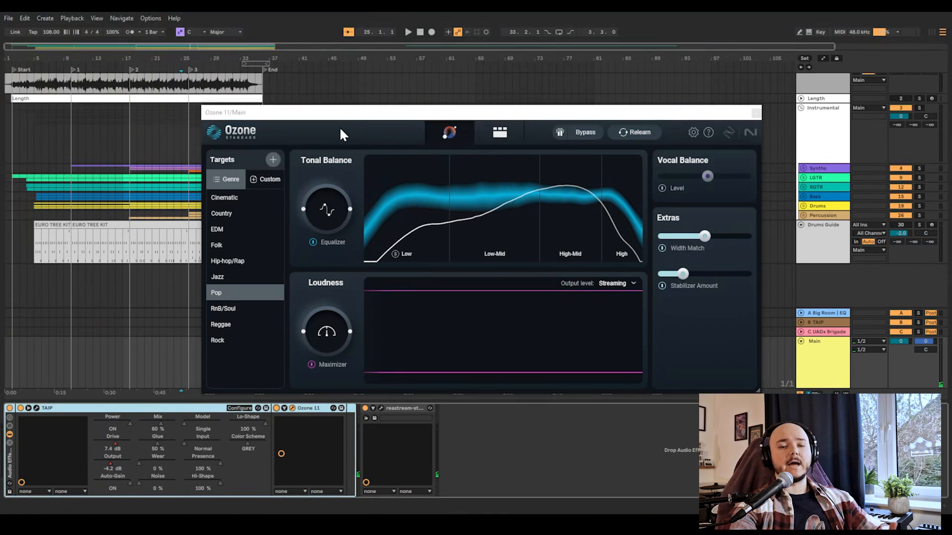